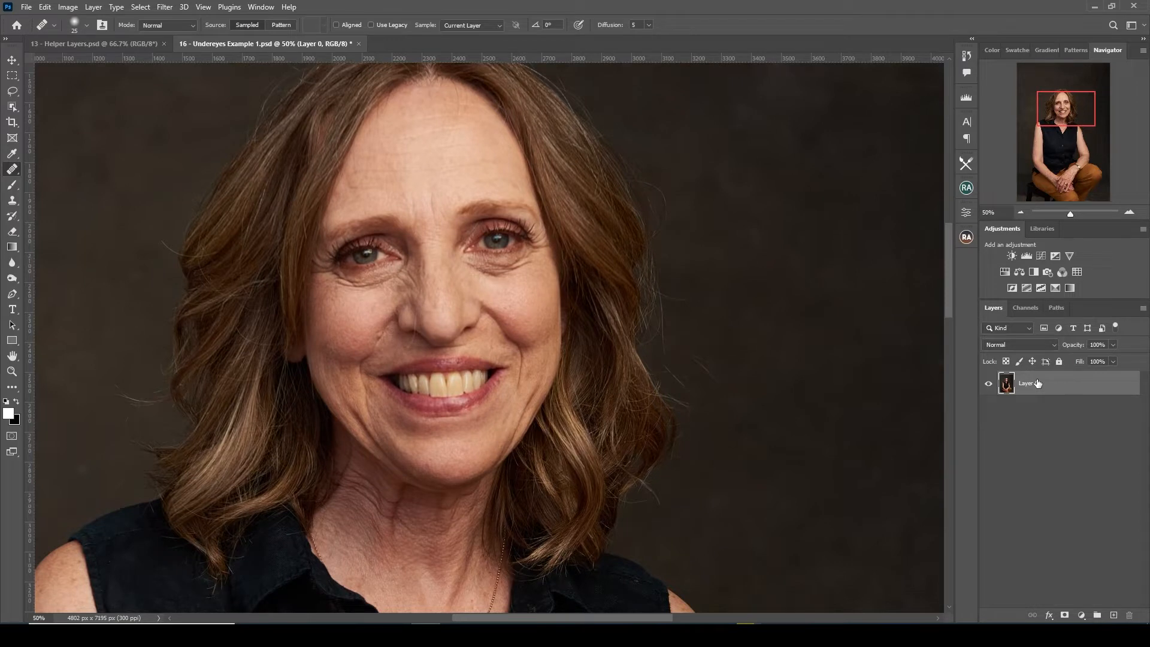
Duplicate Layer 0 and use the Patch tool to replace the bag under the image-left eye with smooth cheek skin
key(ctrl+j)
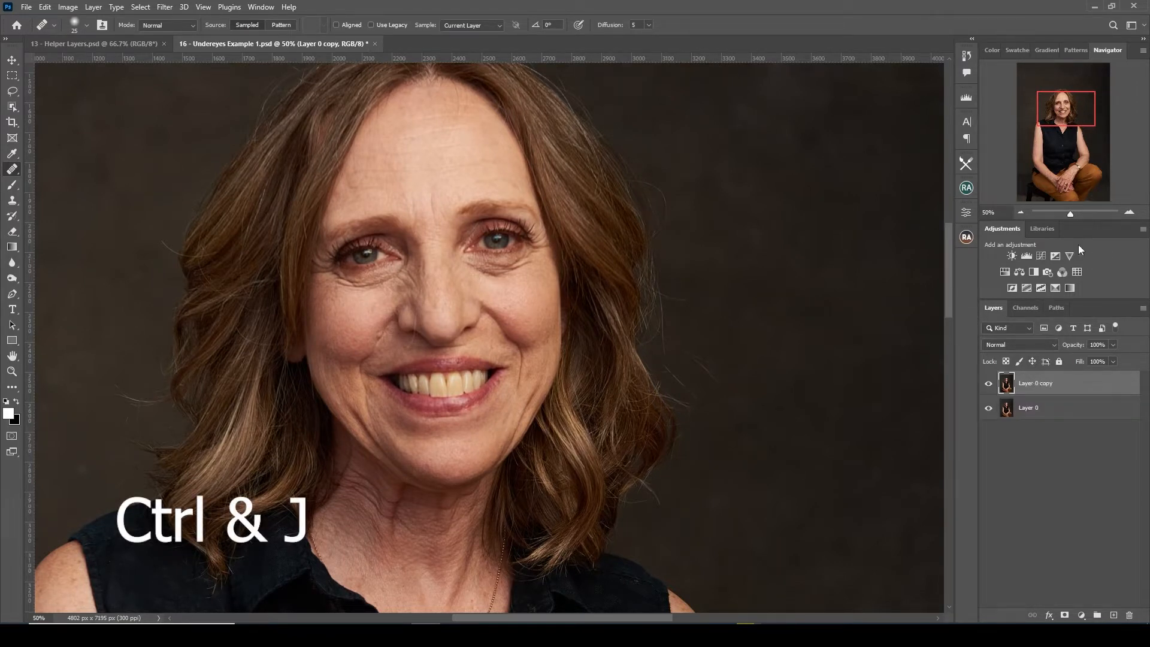
click(1129, 212)
drag(528, 284, 585, 352)
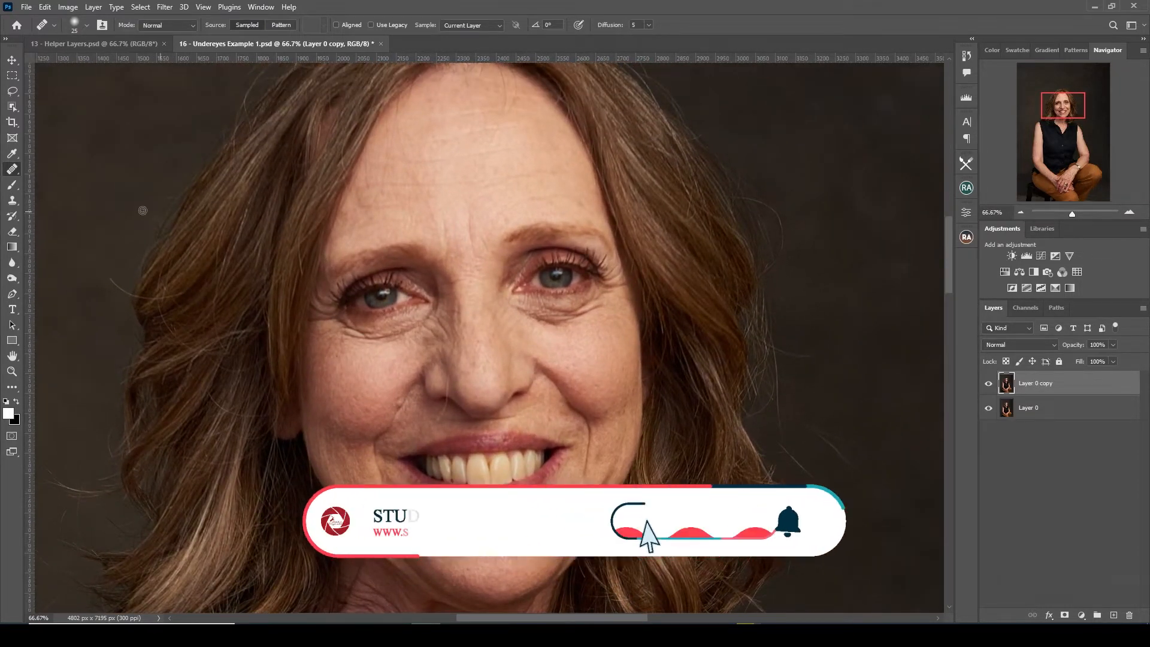
right_click(12, 169)
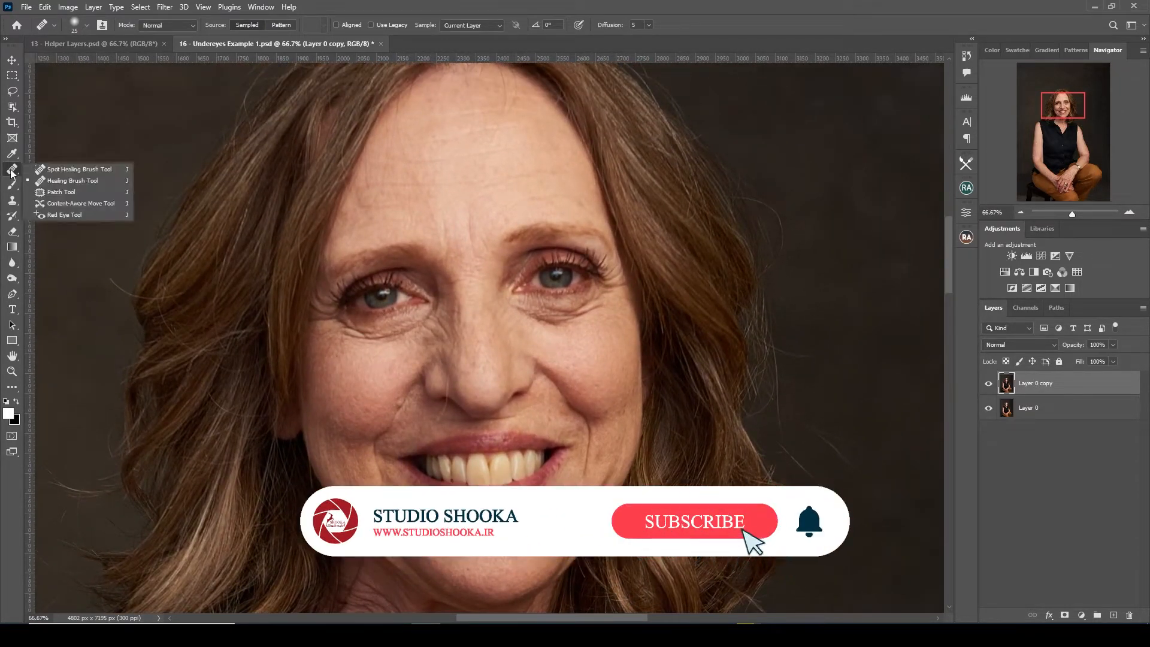
click(31, 192)
mouse_move(370, 348)
mouse_down()
mouse_move(338, 334)
mouse_move(345, 326)
mouse_move(396, 327)
mouse_move(376, 362)
mouse_move(332, 346)
mouse_move(339, 320)
mouse_move(351, 317)
mouse_move(353, 364)
mouse_up()
drag(430, 316, 438, 314)
drag(390, 357, 390, 358)
key(ctrl+d)
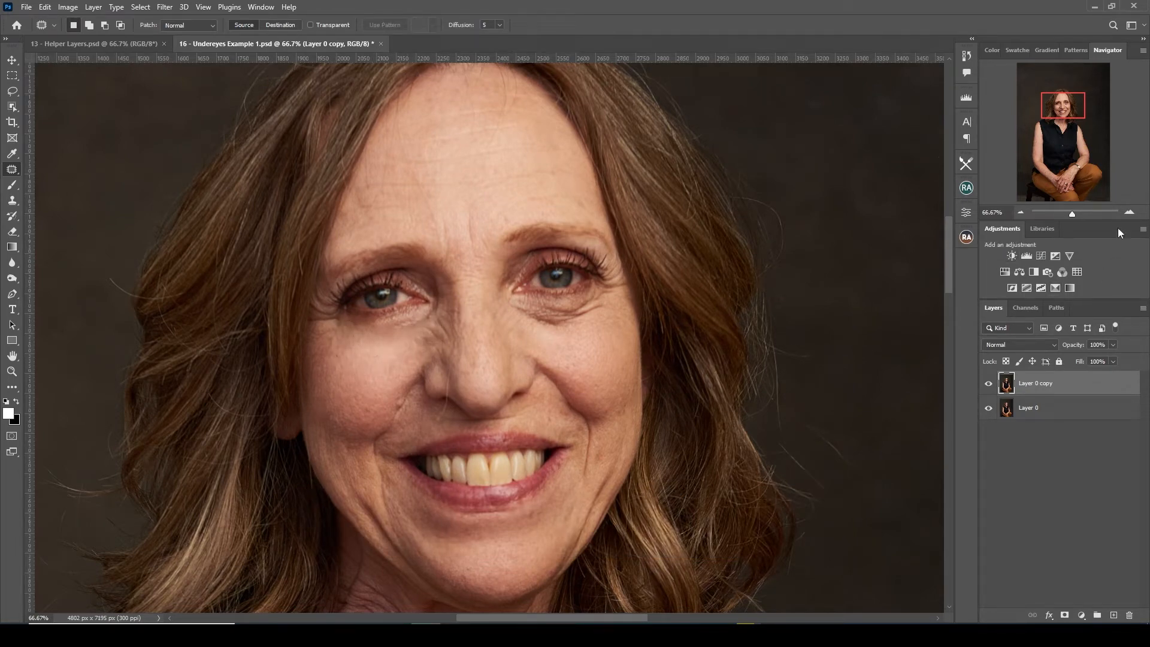
Patch the fine creases directly below the inner half of the image-left eye's lower lashes with skin from just beneath
click(1129, 213)
click(1129, 214)
drag(309, 338, 461, 361)
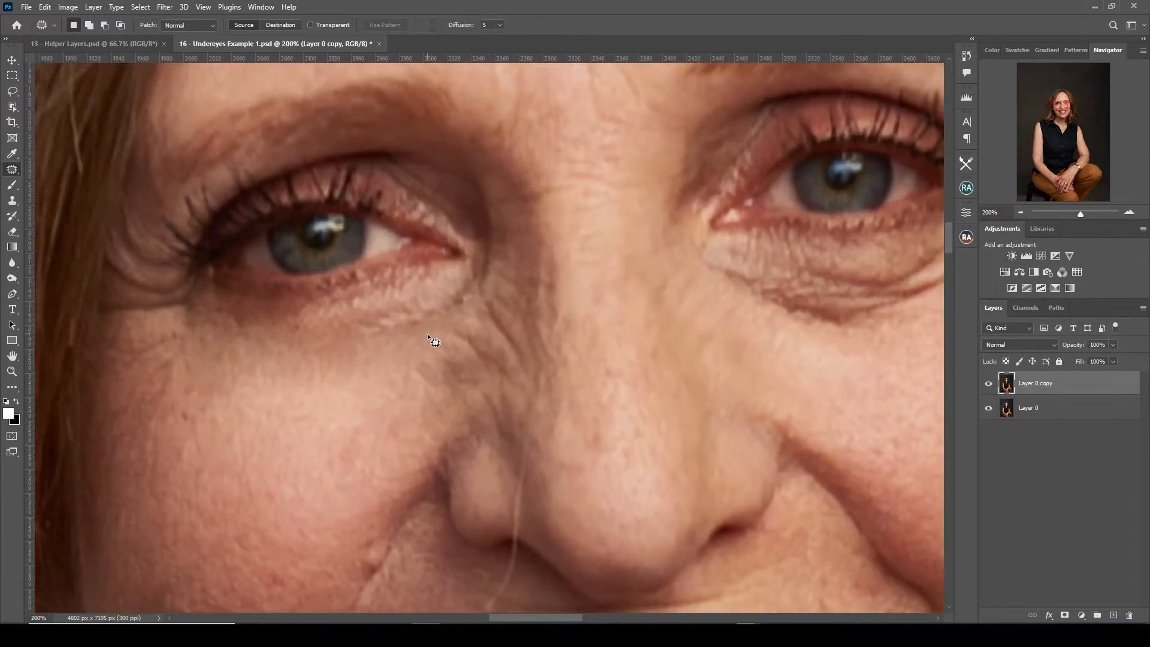
mouse_move(349, 314)
mouse_down()
mouse_move(475, 293)
mouse_move(432, 331)
mouse_up()
drag(396, 327, 382, 367)
key(ctrl+d)
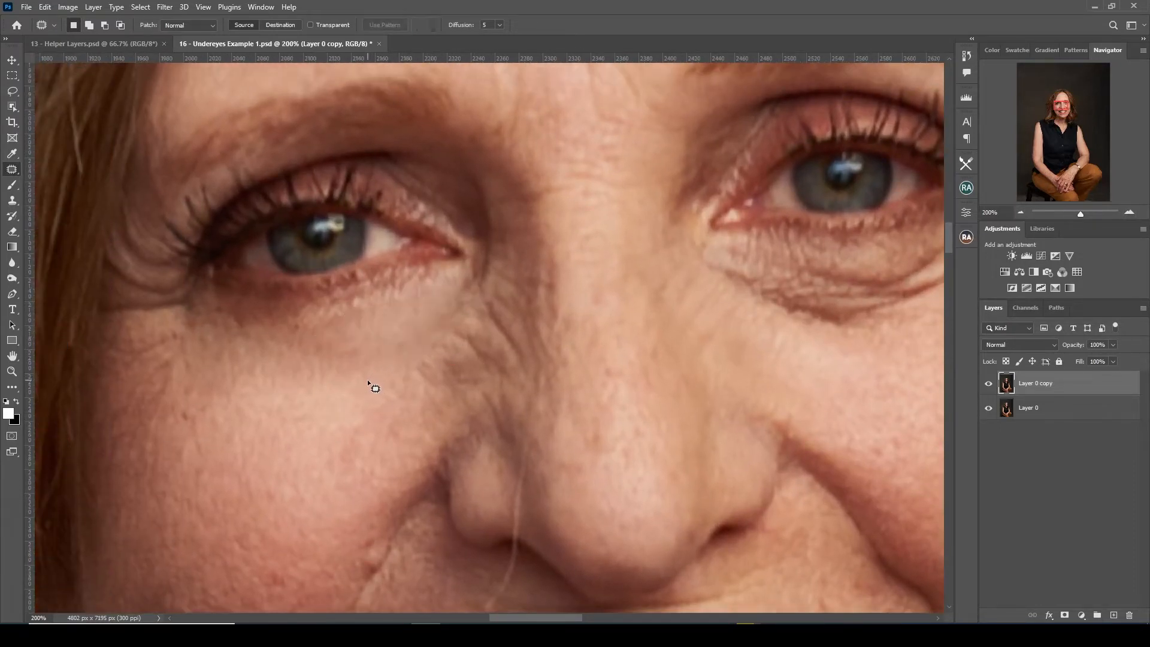
Patch the remaining uneven skin in the middle of the image-left under-eye area
key(ctrl+minus)
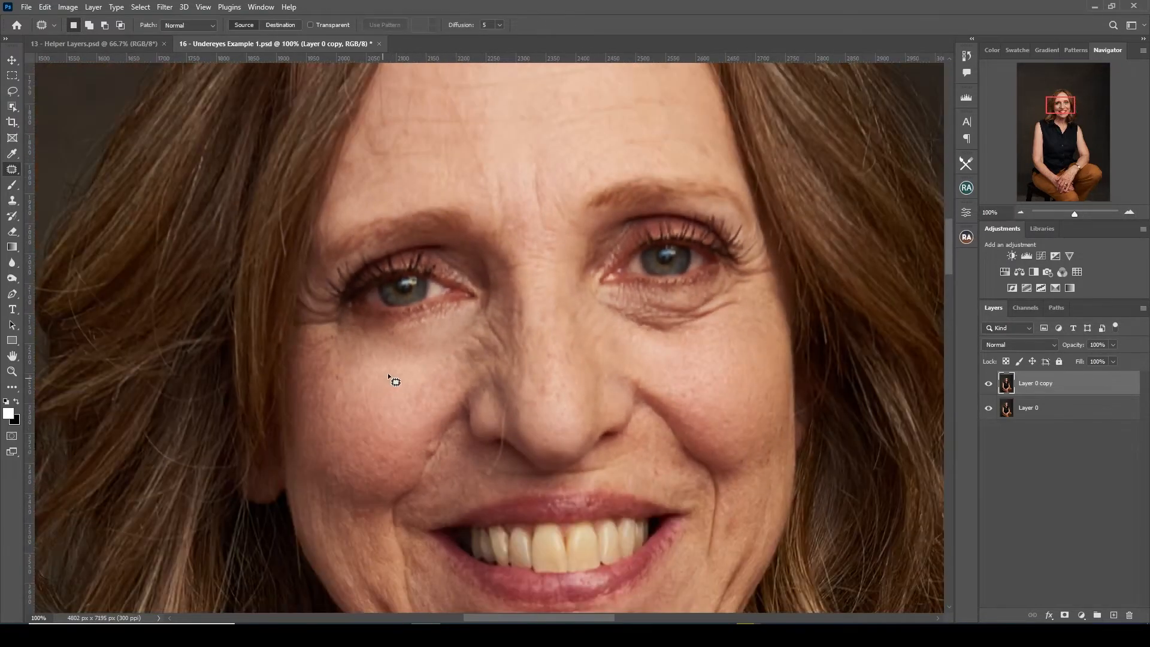
drag(420, 331, 415, 340)
drag(403, 335, 395, 360)
key(ctrl+d)
Patch the wrinkles between the image-left eye and the side of the nose with smooth cheek skin
drag(483, 358, 481, 362)
drag(462, 355, 425, 397)
key(ctrl+d)
mouse_move(500, 316)
mouse_down()
mouse_move(504, 339)
mouse_move(431, 391)
mouse_up()
key(ctrl+d)
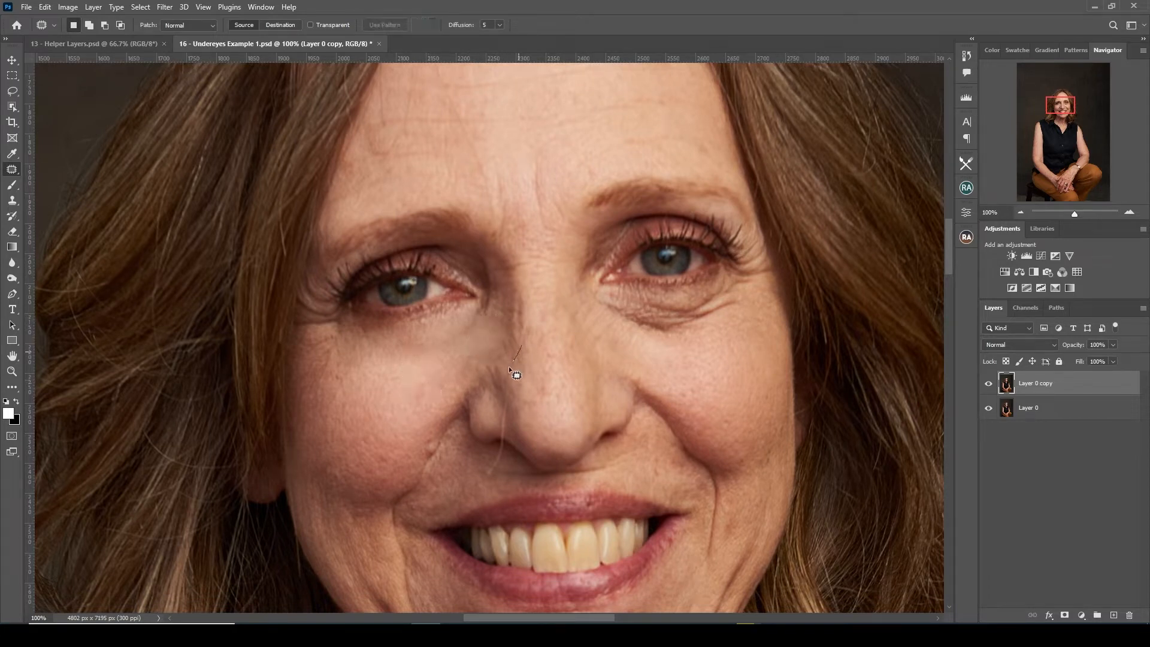
drag(514, 310, 421, 380)
key(ctrl+d)
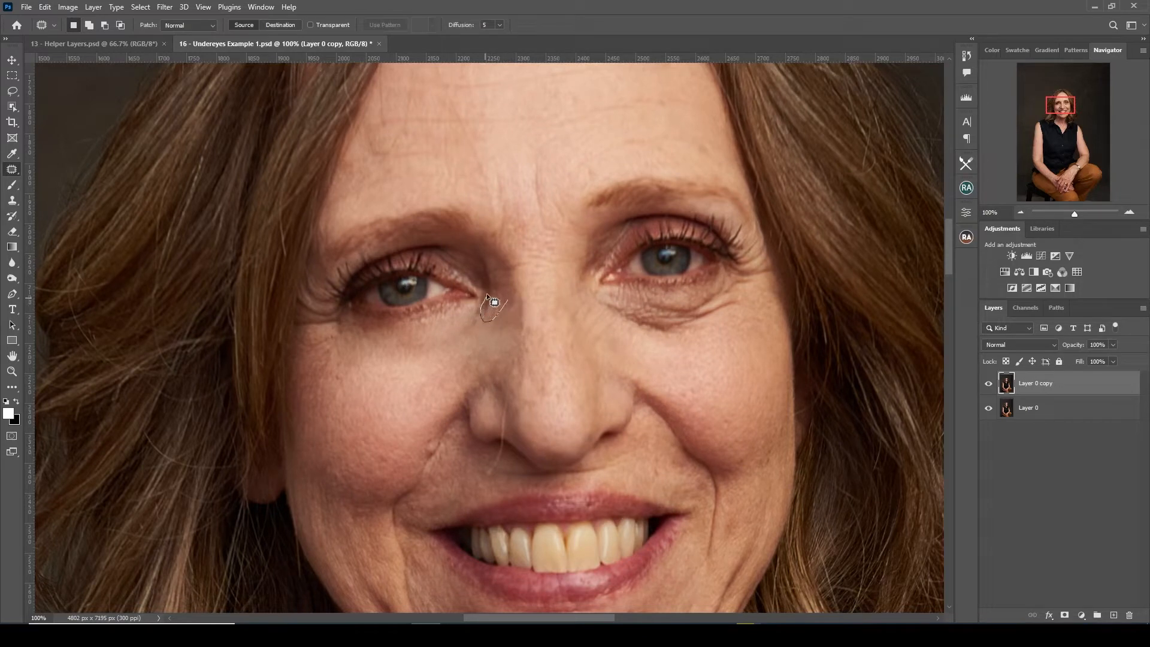
Patch the creases at the image-left eye's inner corner and even out the skin down toward the nose
drag(502, 290, 500, 284)
mouse_move(497, 298)
mouse_down()
mouse_move(465, 344)
mouse_move(465, 316)
mouse_move(488, 312)
mouse_up()
key(ctrl+d)
mouse_move(479, 318)
mouse_down()
mouse_move(485, 342)
mouse_move(411, 362)
mouse_move(392, 340)
mouse_move(443, 340)
mouse_up()
key(ctrl+d)
drag(416, 351, 428, 379)
key(ctrl+d)
drag(492, 344, 495, 358)
key(ctrl+d)
Patch the lines below the outer corner of the image-left eye with upper-cheek skin
mouse_move(312, 335)
mouse_down()
mouse_move(341, 332)
mouse_move(352, 353)
mouse_move(328, 389)
mouse_move(330, 361)
mouse_move(354, 378)
mouse_up()
key(ctrl+d)
key(ctrl+d)
drag(344, 323, 341, 339)
key(ctrl+d)
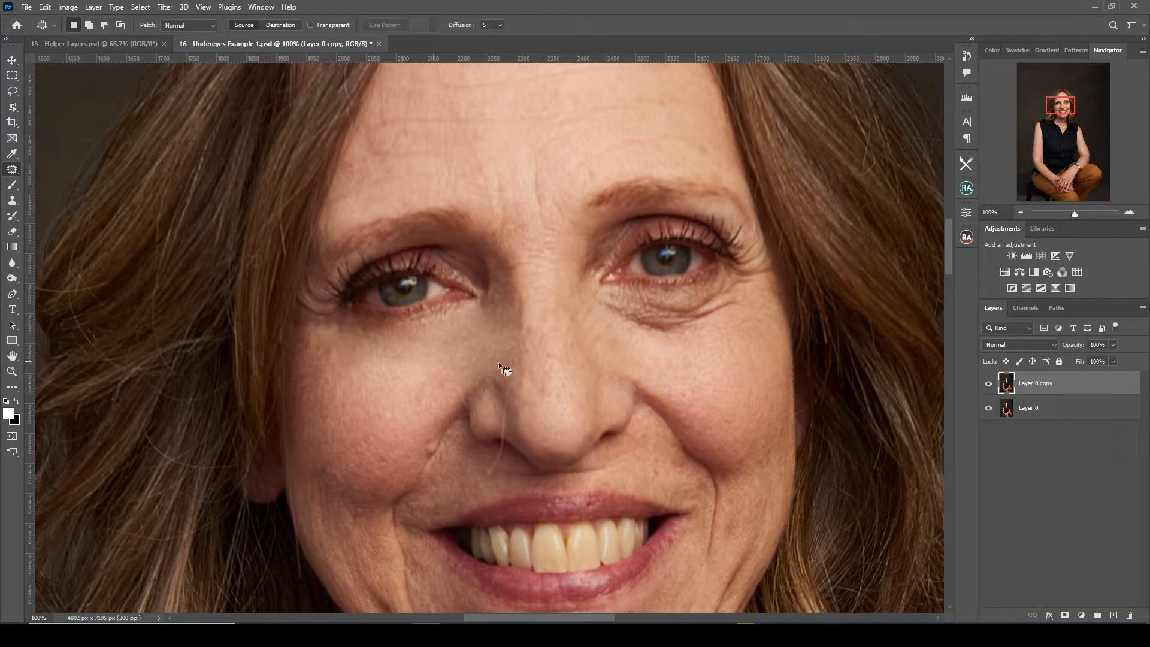
Patch the dark creases under the outer half of the image-left eye, working at 200% zoom
click(1133, 213)
drag(322, 340, 463, 400)
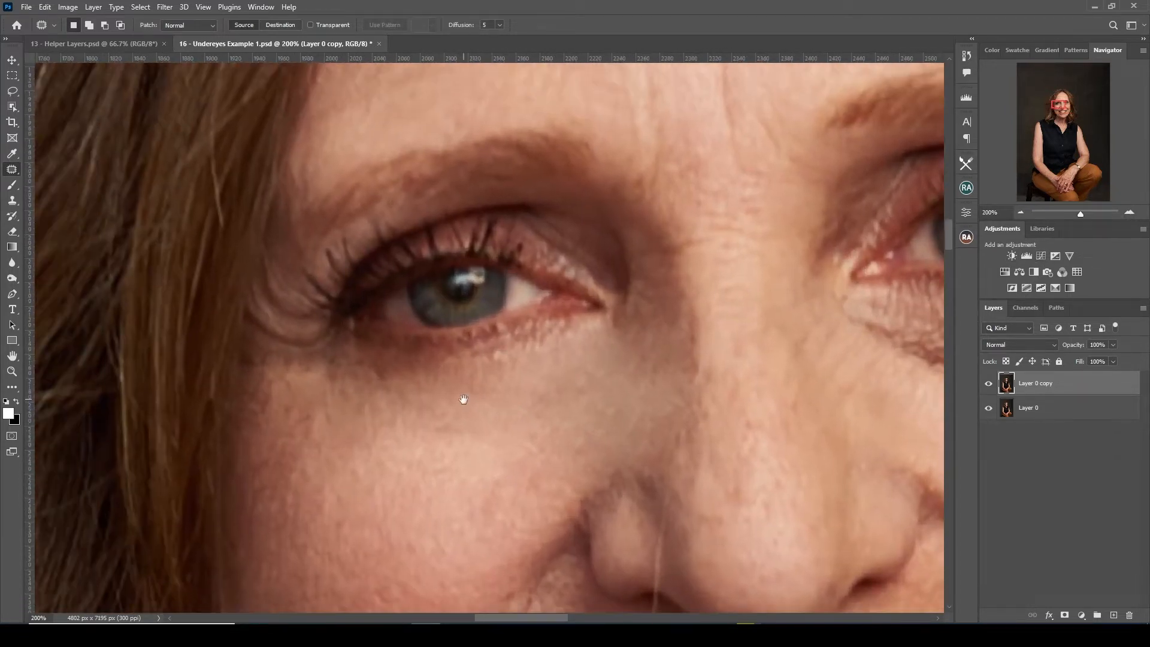
mouse_move(372, 359)
mouse_down()
mouse_move(388, 393)
mouse_move(365, 432)
mouse_up()
key(ctrl+d)
mouse_move(297, 366)
mouse_down()
mouse_move(309, 397)
mouse_move(277, 402)
mouse_move(360, 413)
mouse_up()
key(ctrl+d)
Patch the skin lines beside and just below the image-left eye's outer lash corner
click(541, 236)
drag(274, 354, 293, 404)
key(ctrl+d)
drag(350, 354, 333, 381)
drag(330, 366, 348, 397)
key(ctrl+d)
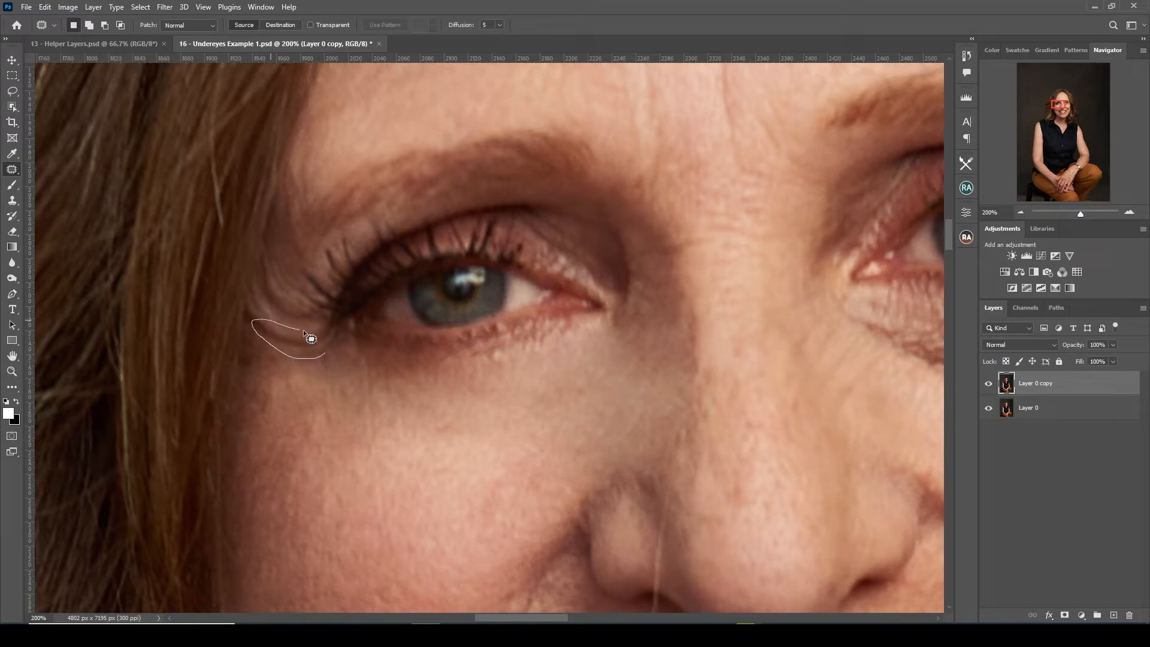
Patch the deep crow's-feet folds at the outer corner of the image-left eye with skin from below
drag(323, 351, 318, 405)
key(ctrl+d)
drag(314, 317, 300, 331)
drag(293, 318, 308, 383)
key(ctrl+d)
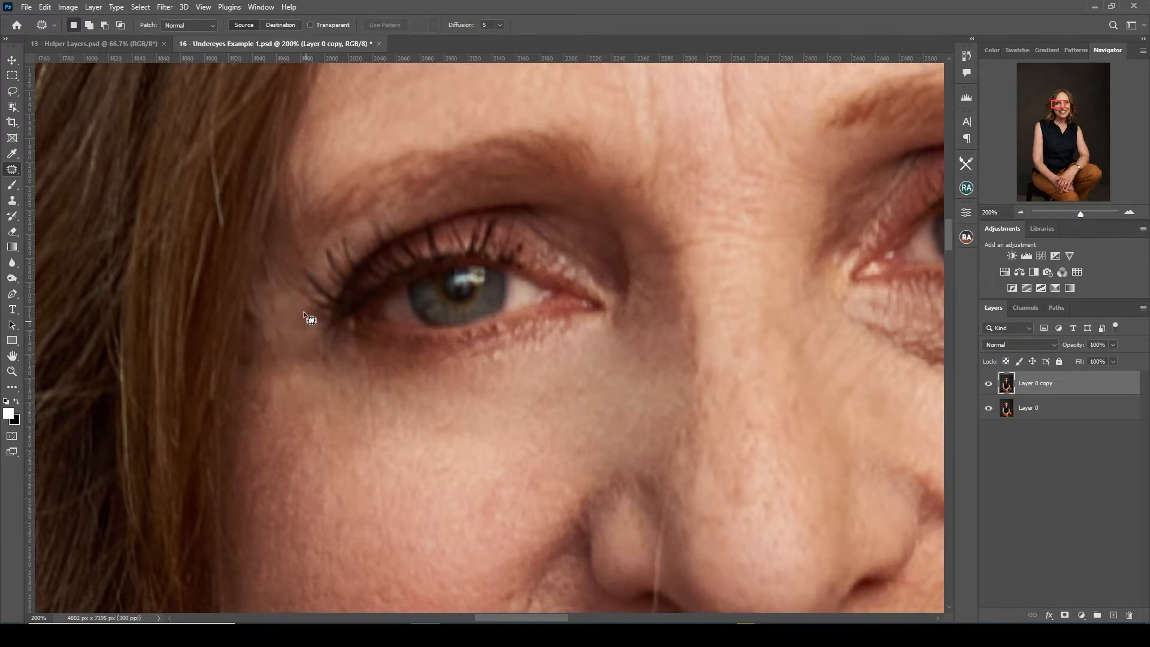
Patch the upper crow's-feet beside the image-left eye's lashes and the uneven skin below them near the hairline
drag(287, 254, 286, 258)
drag(284, 263, 313, 397)
key(ctrl+d)
drag(284, 372, 312, 410)
key(ctrl+d)
drag(259, 361, 306, 385)
key(ctrl+d)
Patch the leftover marks beside the outer lashes and under the outer corner of the image-left eye
drag(282, 317, 284, 320)
drag(285, 335, 287, 390)
key(ctrl+d)
drag(341, 358, 336, 366)
drag(328, 364, 340, 404)
key(ctrl+d)
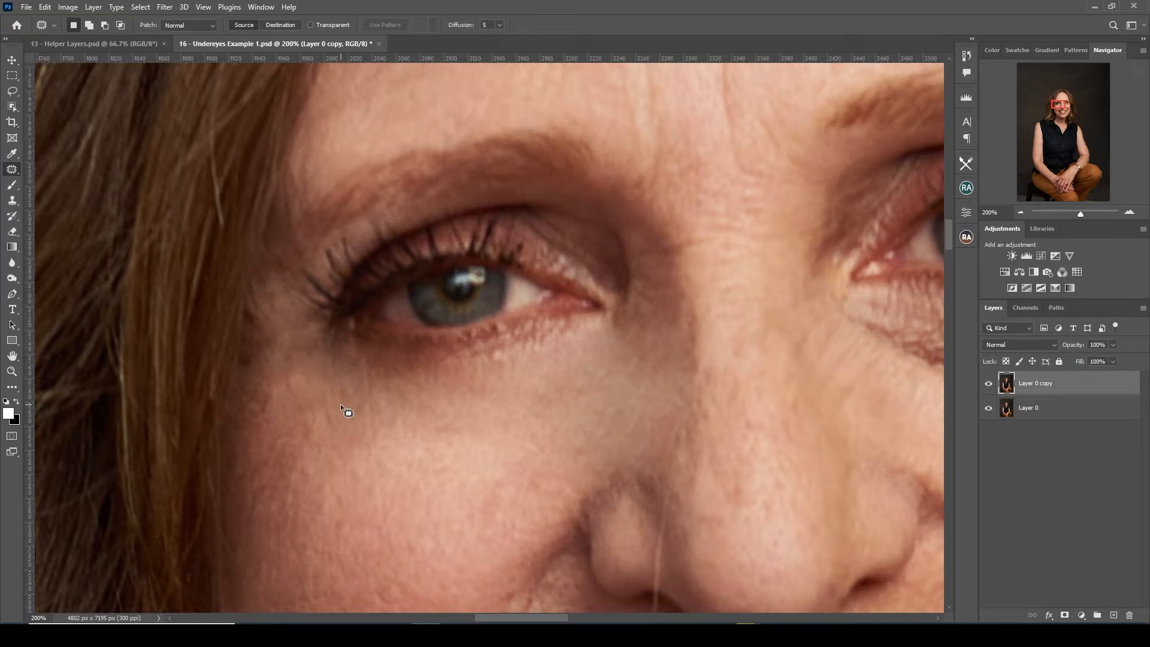
Switch to the Healing Brush at size 20 and heal the patch edges between the image-left eye and the hair
right_click(12, 170)
click(60, 180)
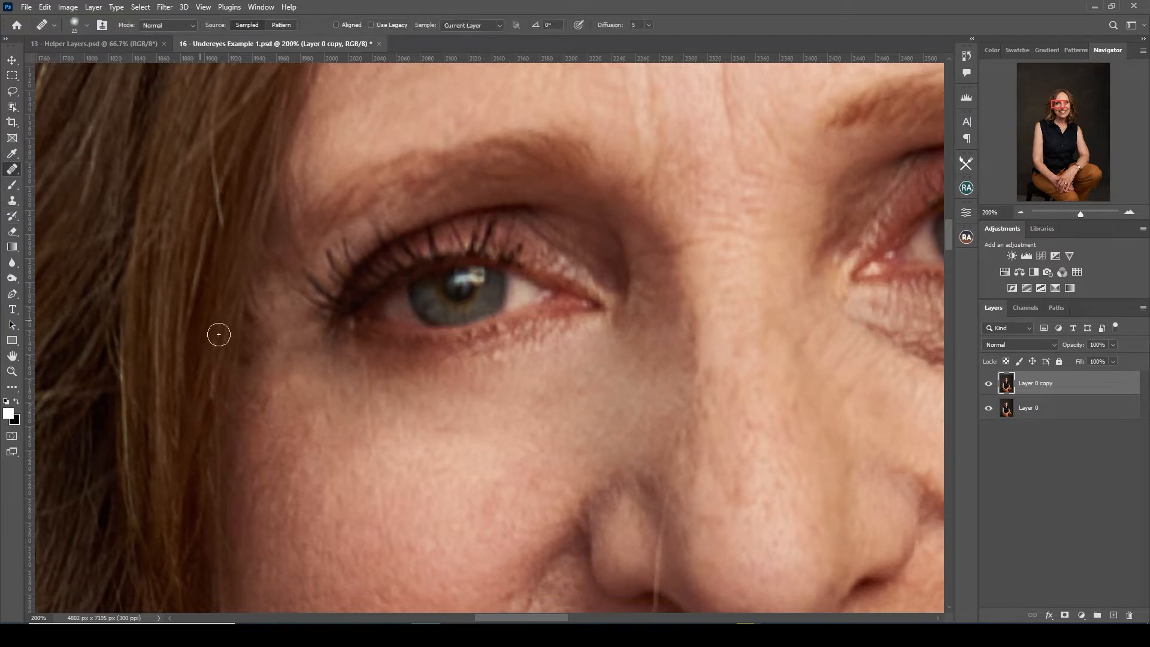
key(bracketleft)
alt+click(285, 377)
drag(252, 370, 280, 395)
drag(256, 322, 268, 306)
mouse_move(260, 330)
mouse_down()
mouse_move(284, 381)
mouse_move(314, 345)
mouse_up()
Heal the rough skin right next to the image-left eye's outer lashes using freshly sampled nearby skin
alt+click(284, 382)
alt+click(301, 318)
click(291, 310)
alt+click(287, 328)
mouse_move(304, 302)
mouse_down()
mouse_move(280, 284)
mouse_move(293, 324)
mouse_move(257, 286)
mouse_move(279, 271)
mouse_move(293, 302)
mouse_move(259, 315)
mouse_move(258, 394)
mouse_move(269, 332)
mouse_move(290, 363)
mouse_move(312, 370)
mouse_up()
Heal the remaining temple texture and the skin beneath the image-left eye's lower lashes
alt+click(280, 361)
alt+click(269, 355)
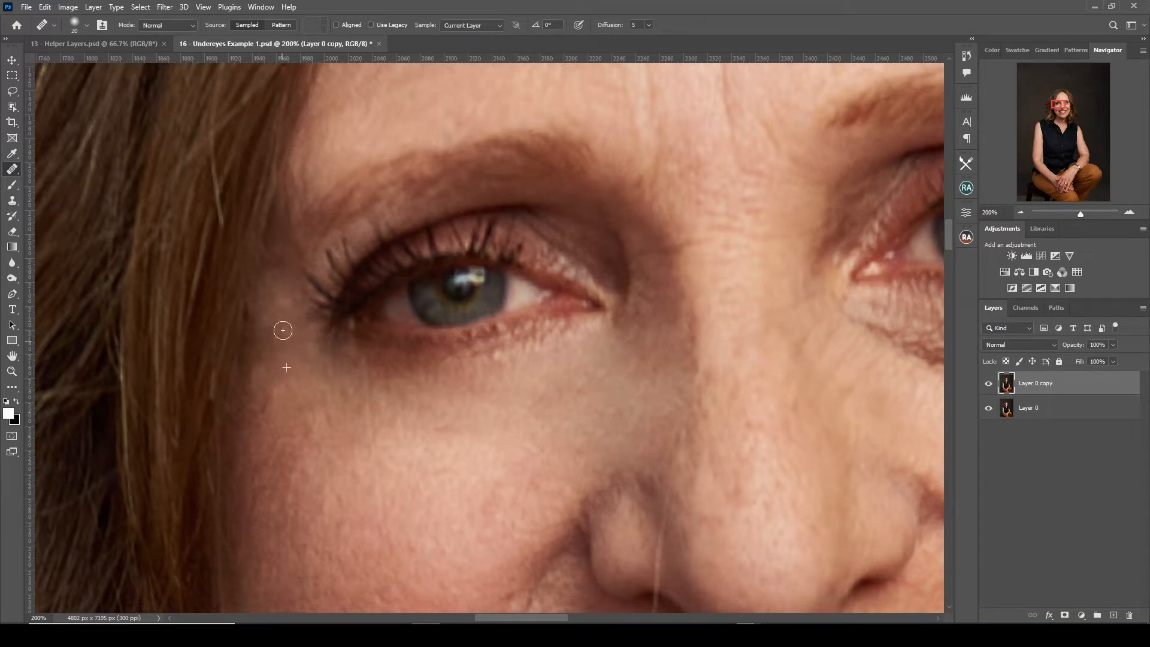
drag(258, 326, 261, 303)
mouse_move(349, 351)
mouse_down()
mouse_move(440, 359)
mouse_move(575, 336)
mouse_up()
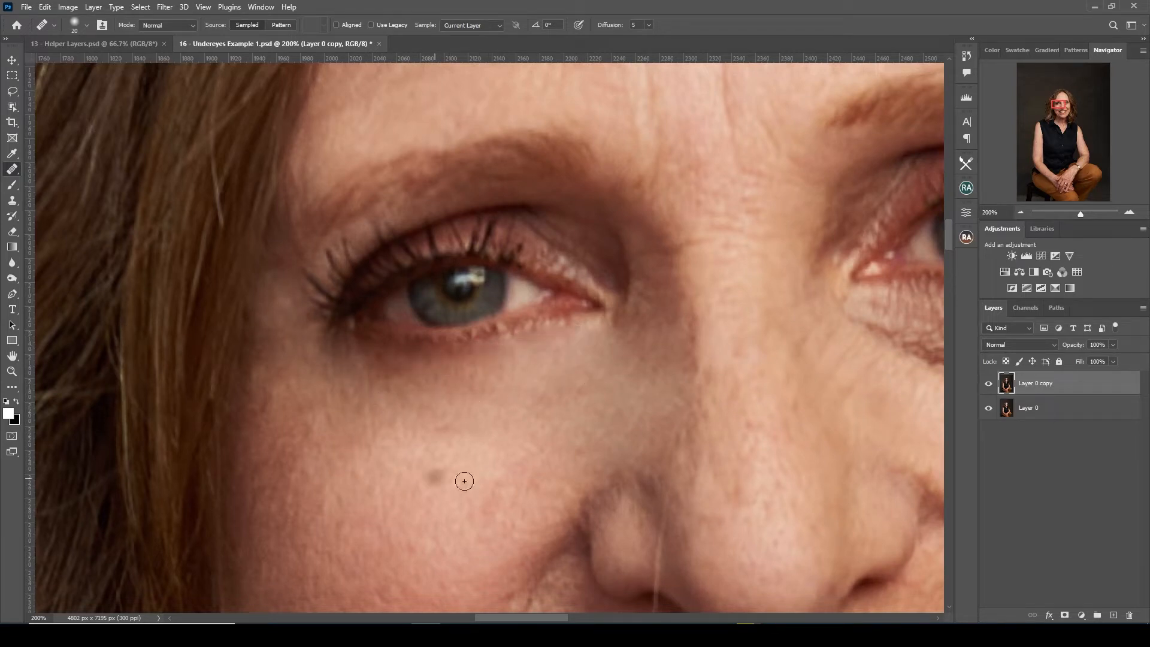
drag(368, 408, 370, 431)
Heal away the stray hair running down the image-left side of the nose across the nostril
drag(572, 451, 348, 334)
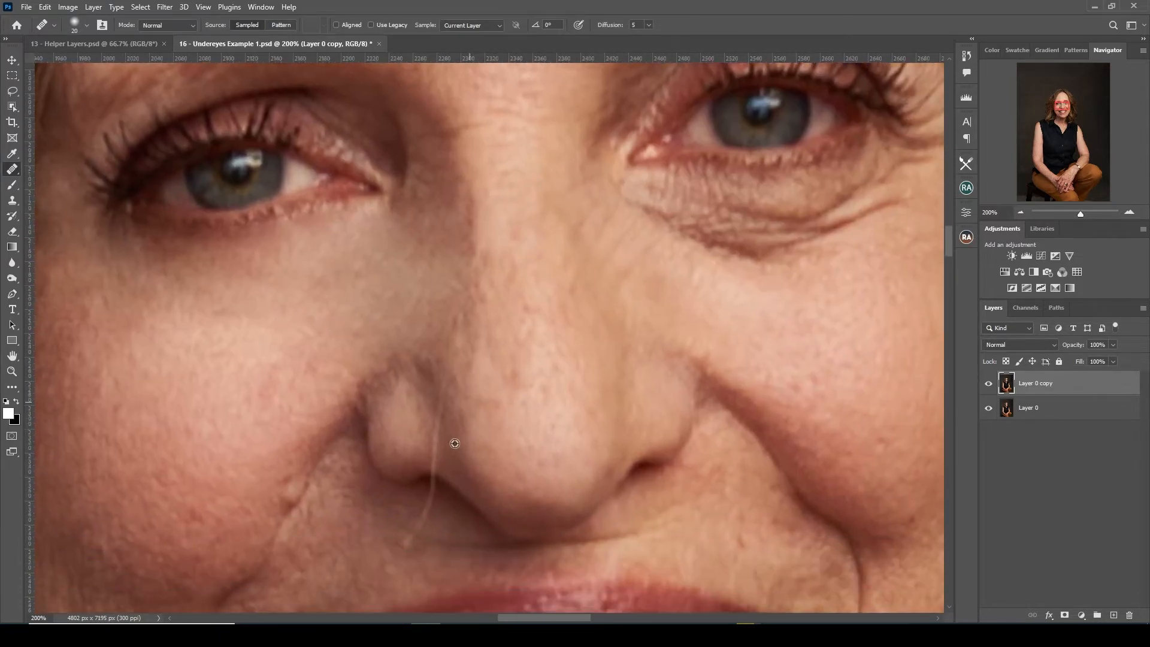
mouse_move(452, 465)
mouse_down()
mouse_move(431, 465)
mouse_move(470, 193)
mouse_up()
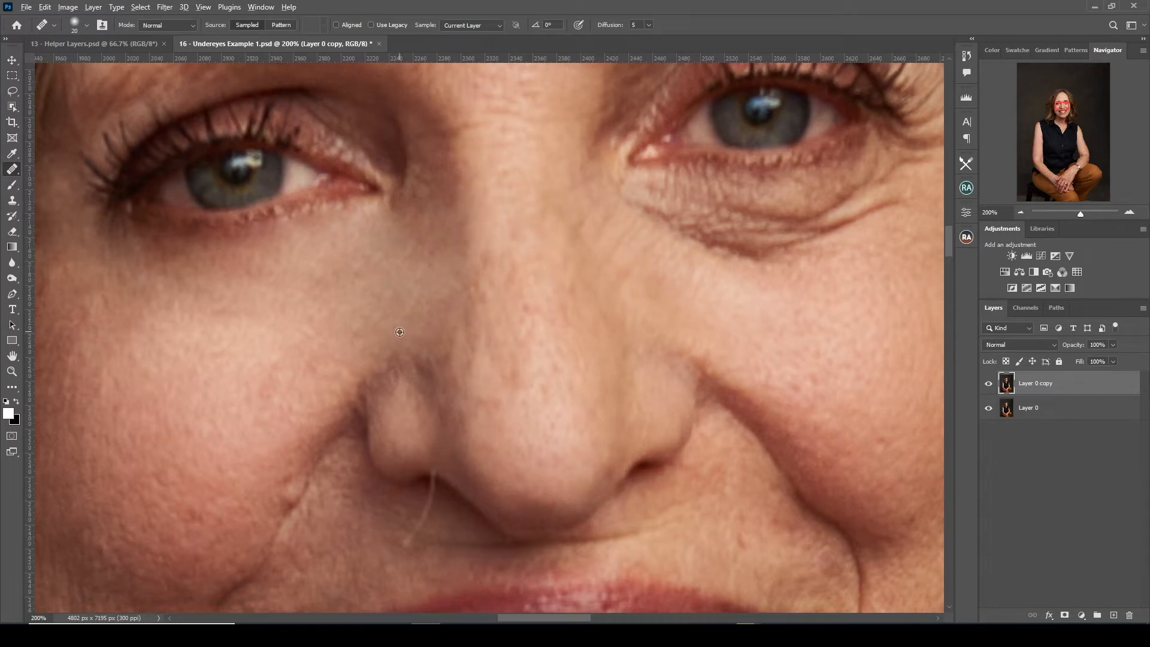
drag(437, 376, 419, 351)
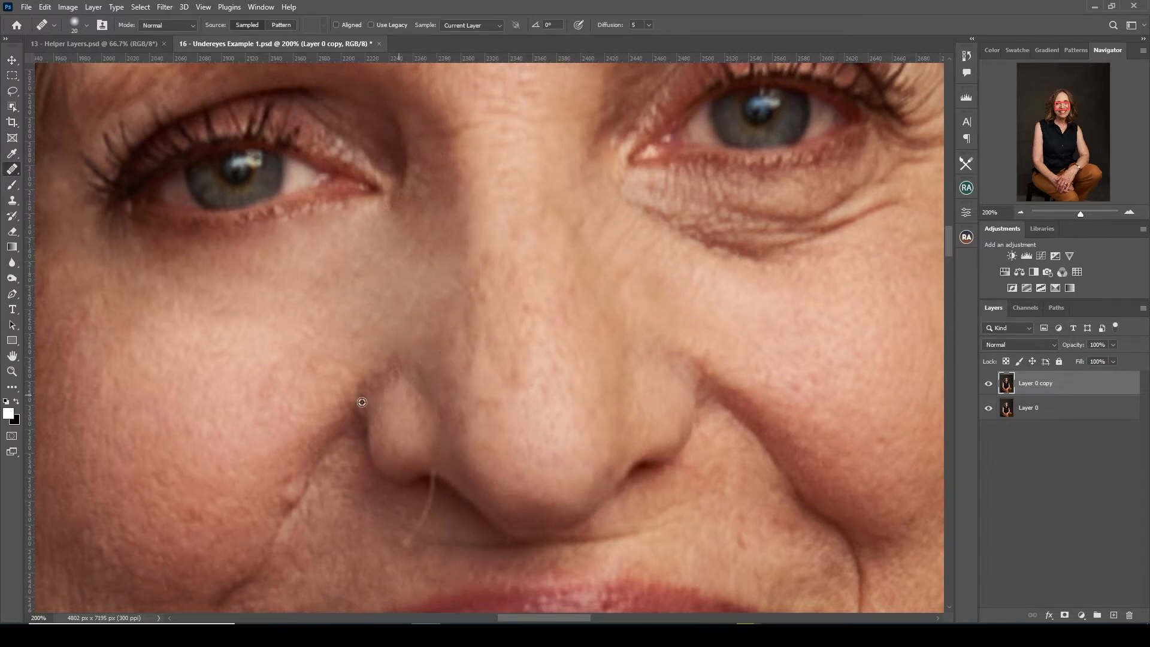
Heal the bumpy blemish on the image-left smile line with sampled cheek skin
alt+click(315, 467)
mouse_move(289, 514)
mouse_down()
mouse_move(308, 474)
mouse_move(289, 507)
mouse_move(290, 479)
mouse_up()
alt+click(267, 458)
Heal the rest of the stray hair between nostril and upper lip, plus a spot on the image-left cheek
alt+click(426, 554)
drag(407, 546, 431, 490)
alt+click(442, 529)
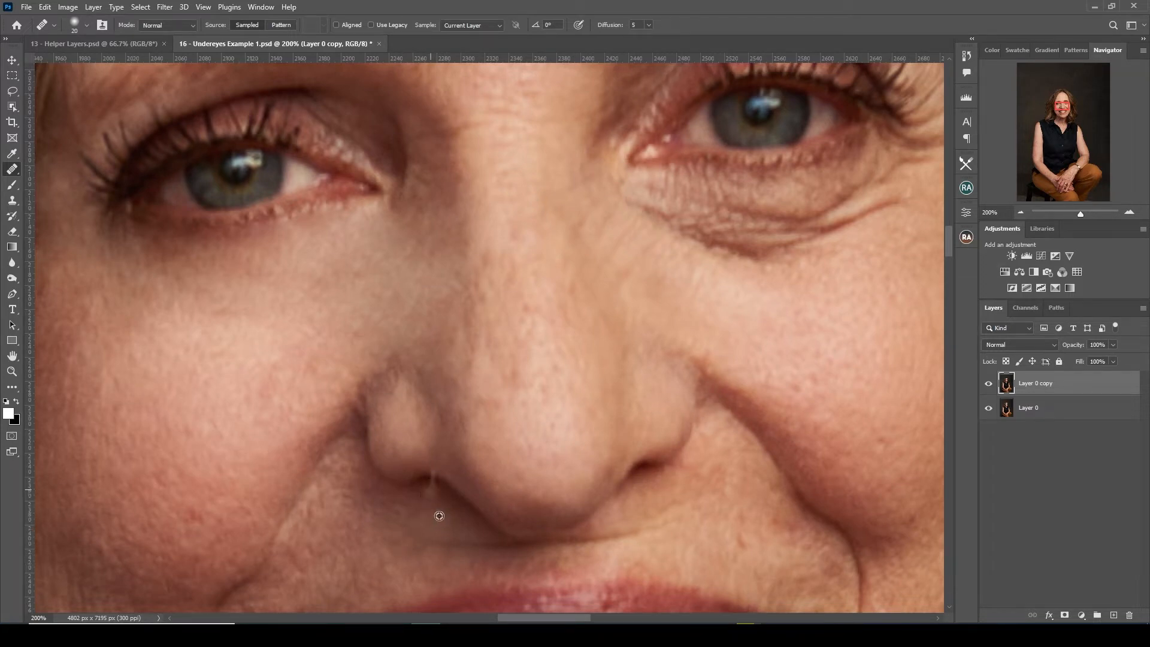
click(433, 481)
click(433, 502)
click(423, 522)
click(454, 520)
alt+click(453, 516)
click(434, 503)
alt+click(204, 484)
drag(186, 520, 206, 514)
Heal the uneven skin between the image-left eye's inner corner and the bridge of the nose
drag(356, 347, 415, 467)
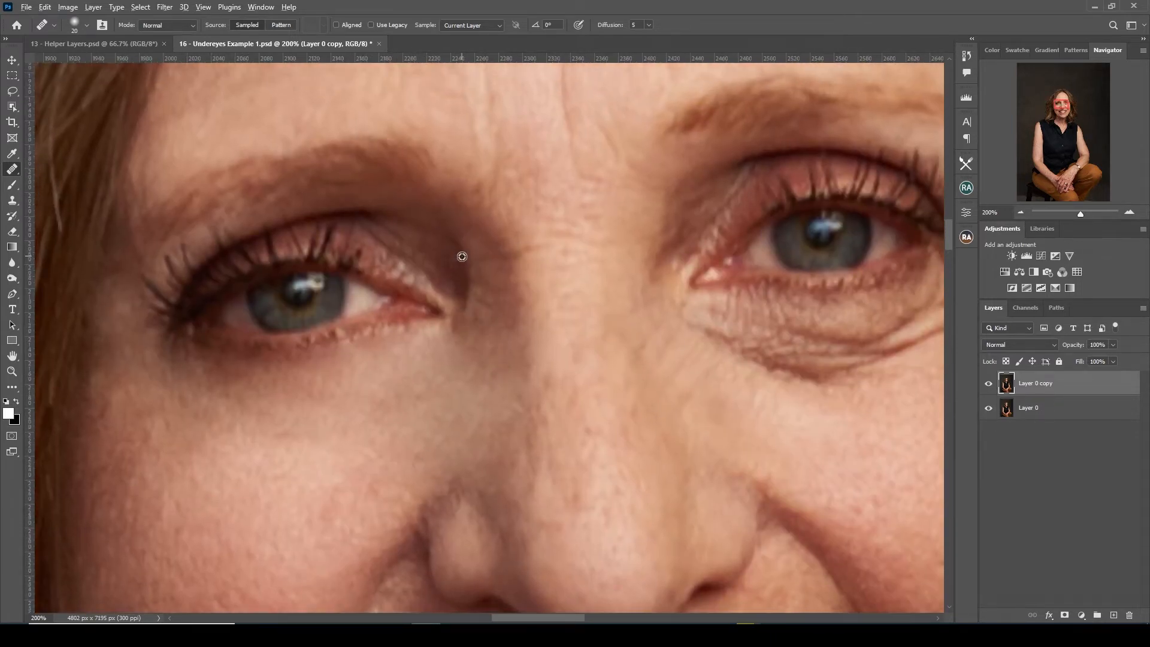
alt+click(472, 232)
drag(481, 265, 510, 256)
alt+click(484, 357)
mouse_move(483, 322)
mouse_down()
mouse_move(488, 268)
mouse_move(511, 321)
mouse_move(488, 310)
mouse_move(454, 329)
mouse_move(466, 320)
mouse_up()
alt+click(496, 340)
alt+click(478, 367)
alt+click(457, 357)
alt+click(468, 393)
click(771, 414)
click(898, 368)
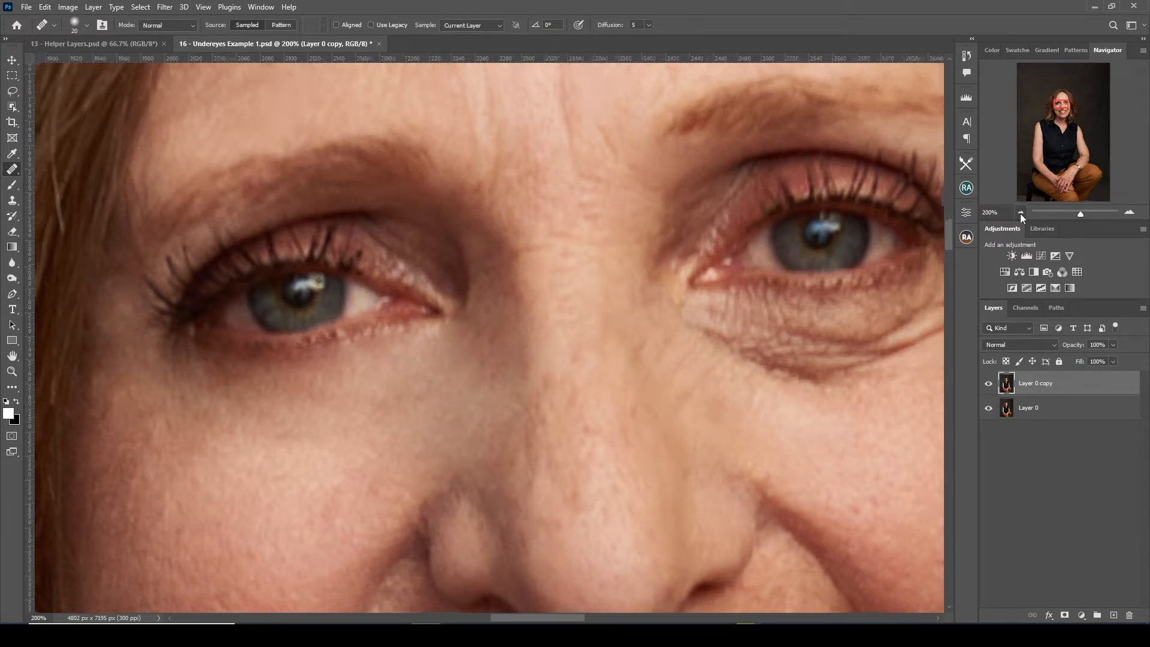
Set the retouched layer copy's opacity to 76% and merge it down into Layer 0
click(1020, 213)
click(1021, 213)
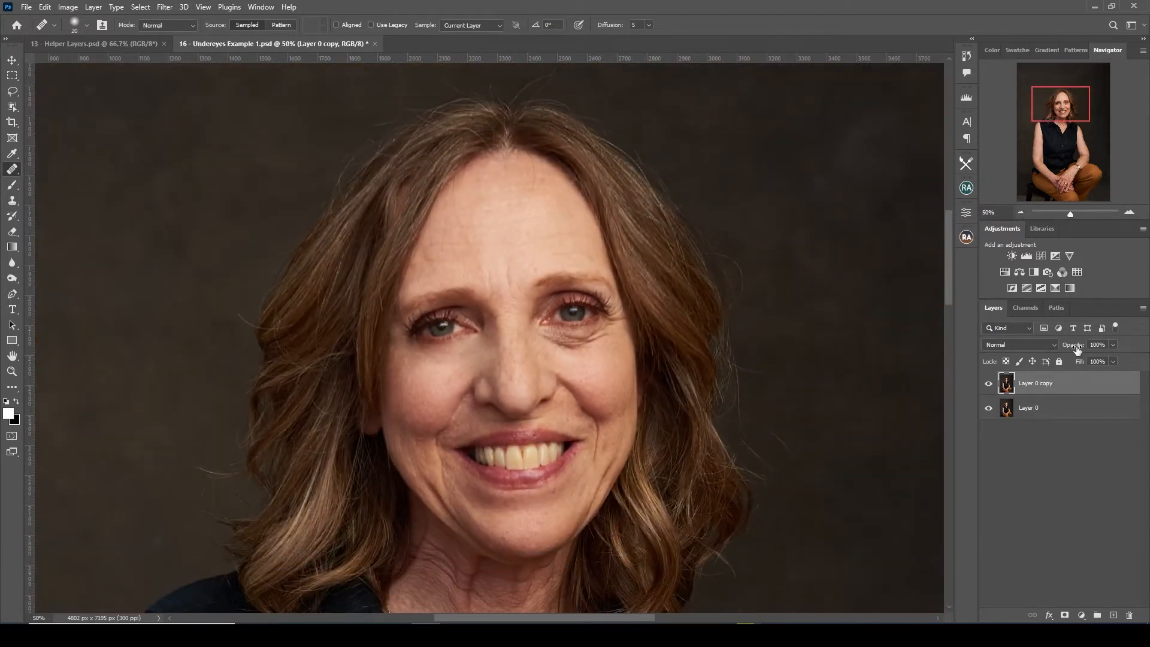
drag(1076, 350, 1015, 349)
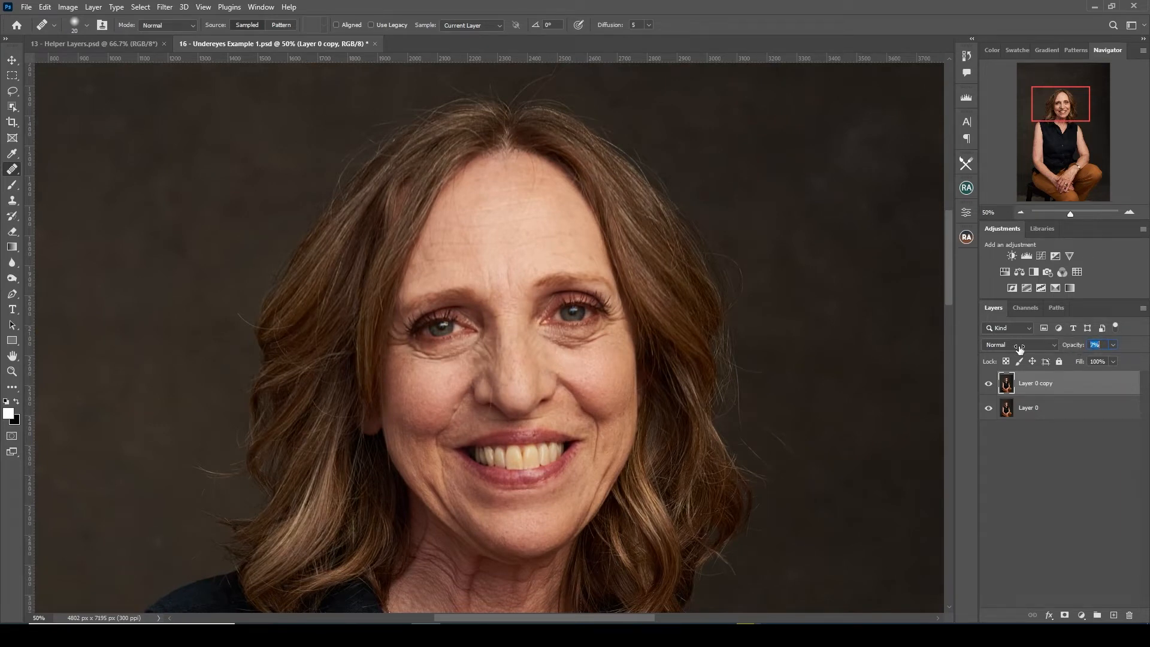
drag(1044, 350, 1044, 349)
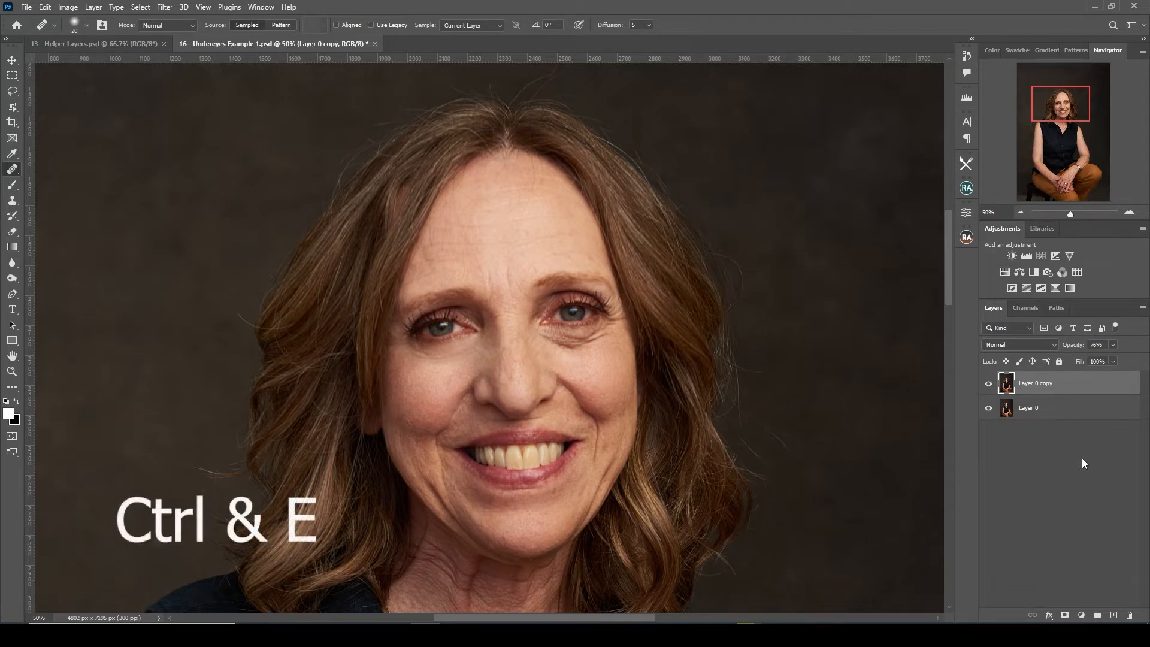
key(ctrl+e)
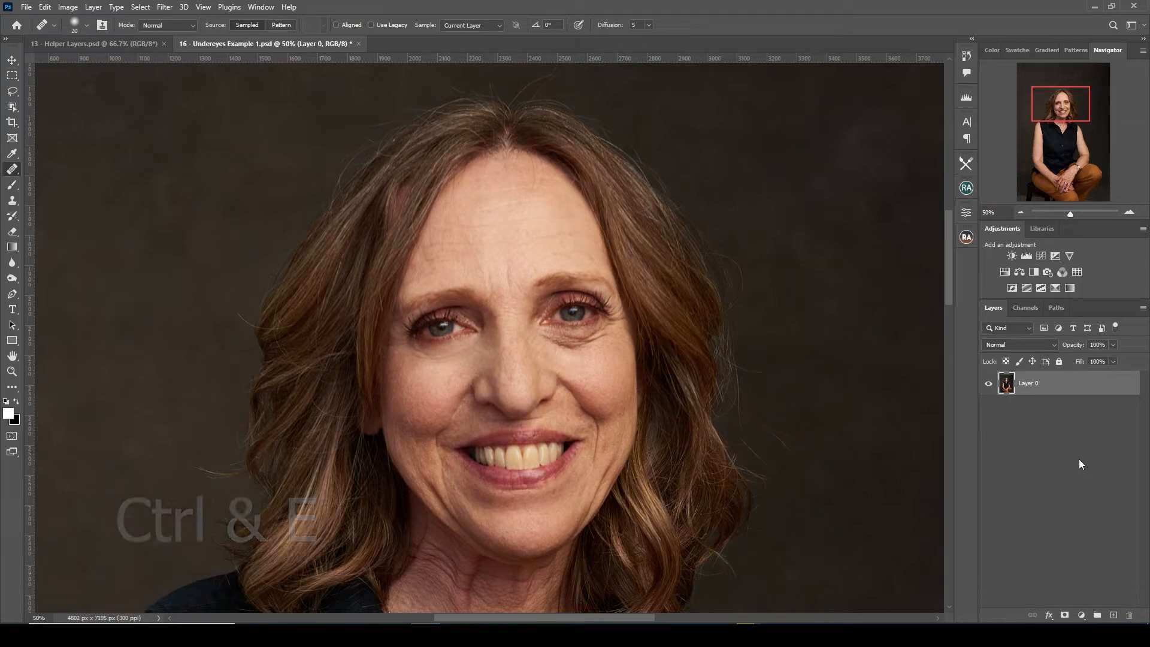
Duplicate the merged Layer 0 as a working copy for retouching the image-right eye
key(ctrl+j)
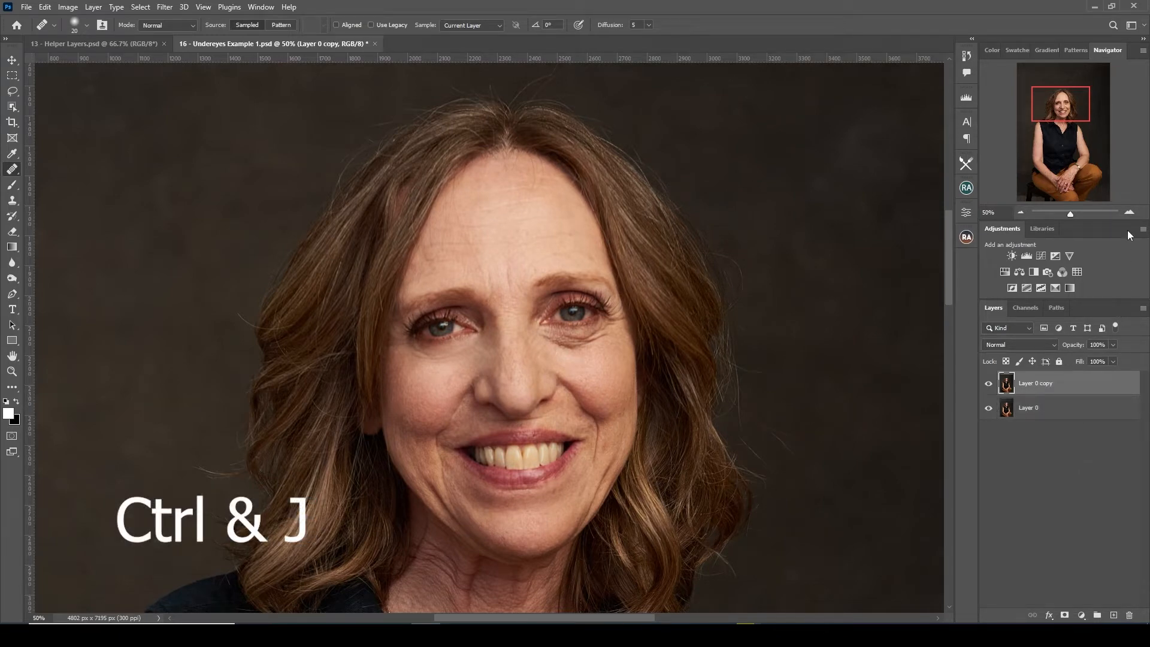
click(1130, 213)
click(1129, 212)
drag(745, 411, 630, 454)
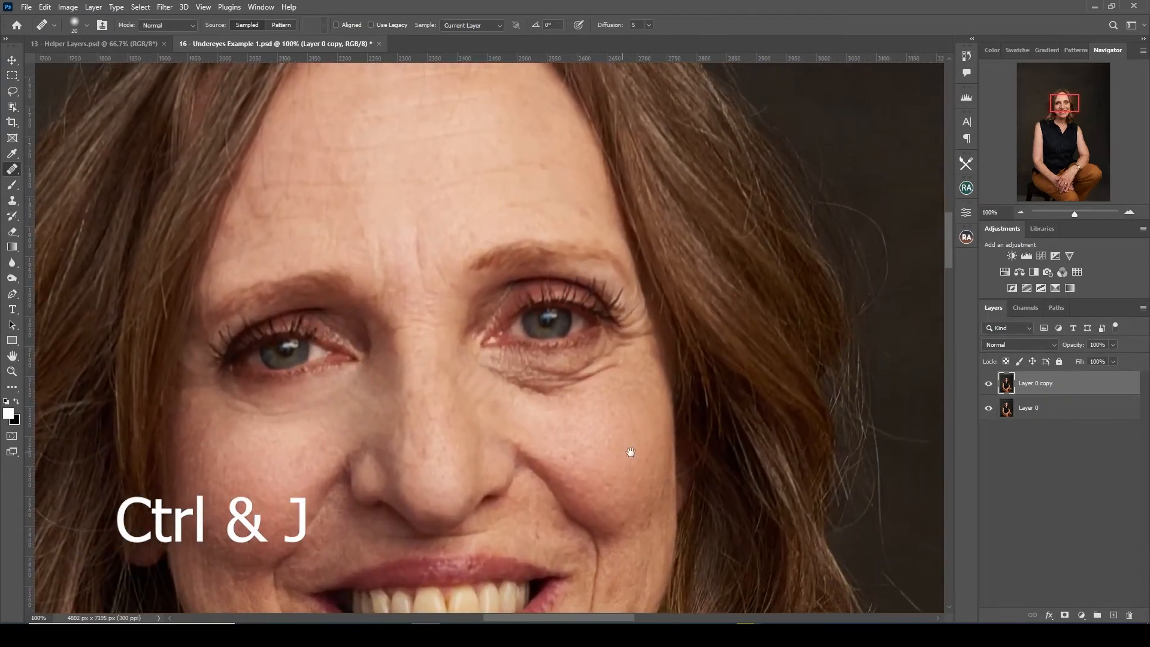
right_click(12, 169)
click(71, 181)
click(51, 209)
mouse_move(517, 374)
mouse_down()
mouse_move(561, 390)
mouse_move(552, 422)
mouse_up()
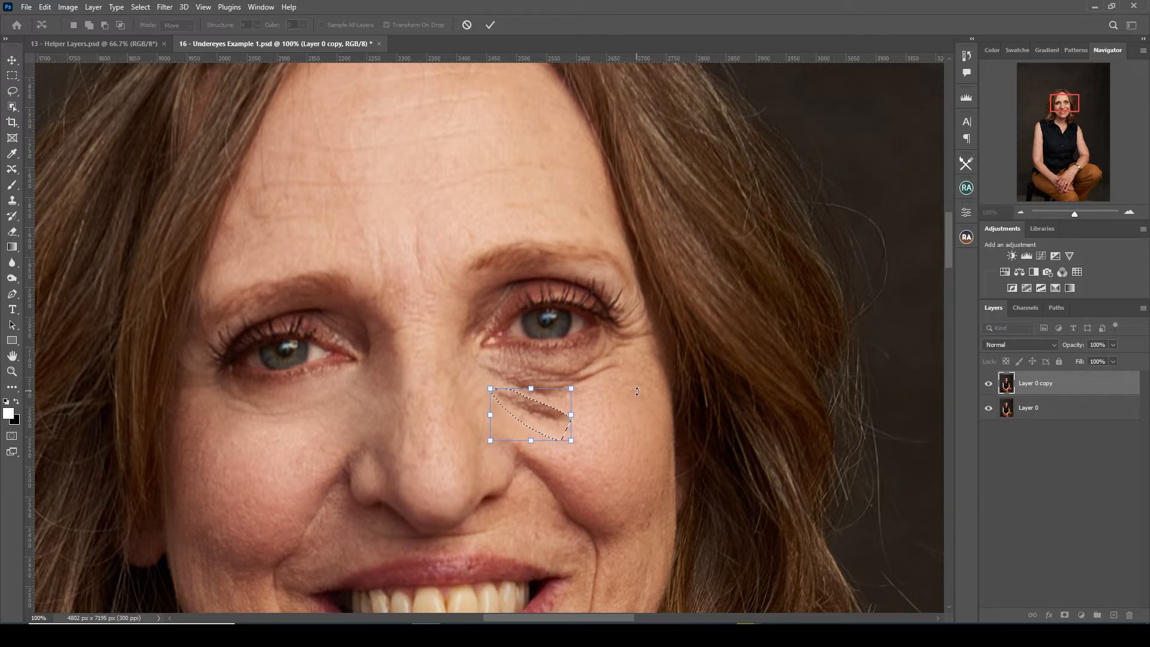
click(467, 26)
Use the Patch tool to replace the main bag and folds under the image-right eye with smooth cheek skin
right_click(12, 170)
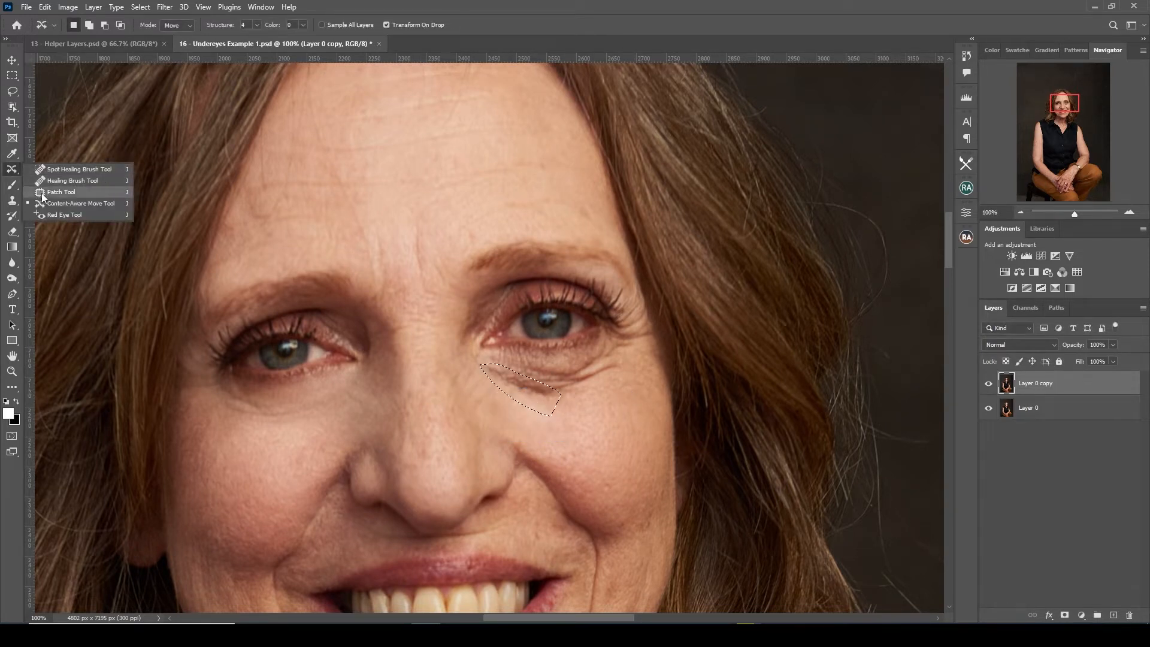
click(42, 193)
drag(547, 403, 547, 430)
key(ctrl+d)
mouse_move(600, 363)
mouse_down()
mouse_move(593, 395)
mouse_move(605, 411)
mouse_up()
key(ctrl+d)
drag(519, 409, 588, 442)
key(ctrl+d)
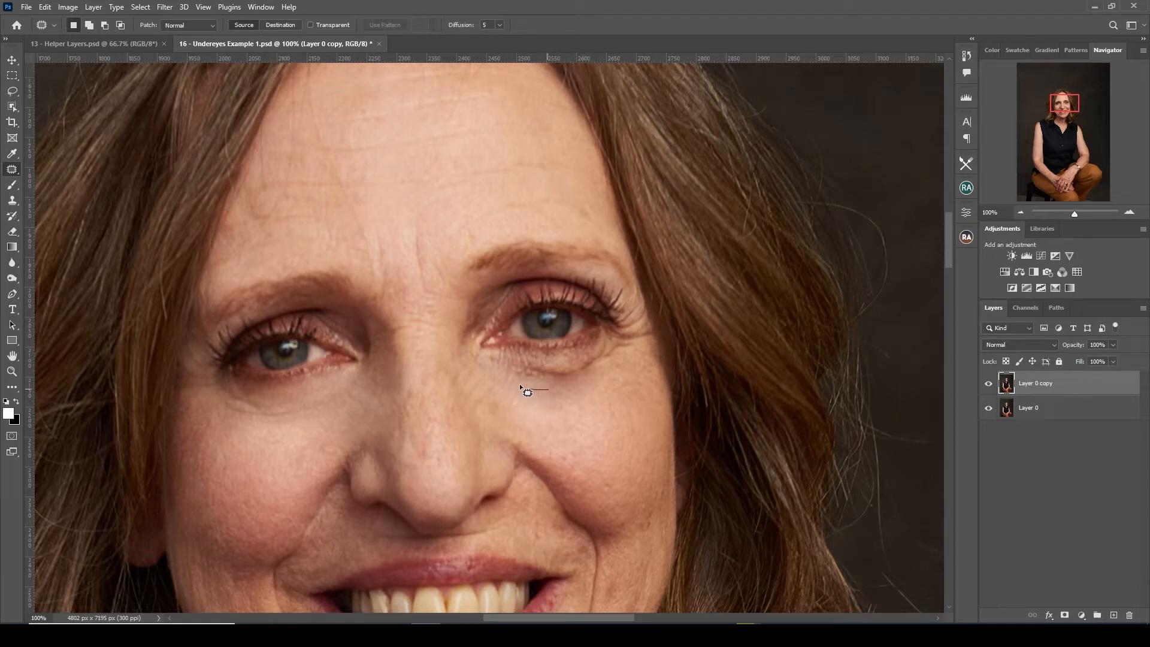
Patch the remaining creases close below the image-right eye, from its outer half to the inner corner
mouse_move(596, 352)
mouse_down()
mouse_move(618, 351)
mouse_move(585, 367)
mouse_move(605, 422)
mouse_up()
key(ctrl+d)
key(ctrl+d)
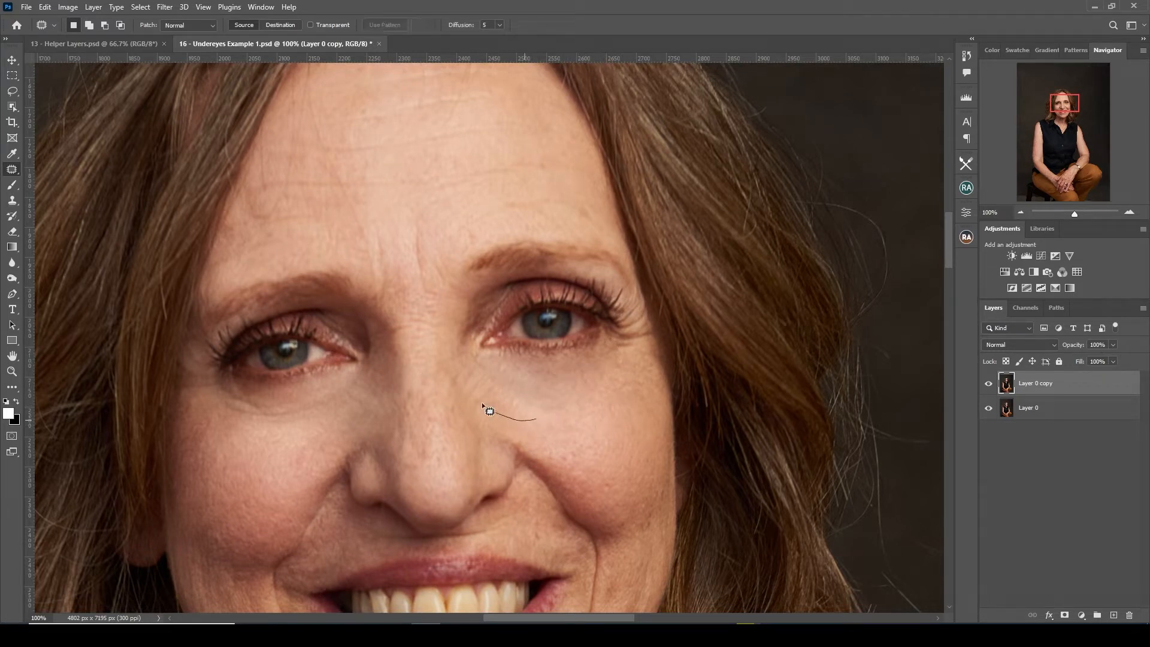
mouse_move(503, 381)
mouse_down()
mouse_move(535, 417)
mouse_move(571, 406)
mouse_up()
key(ctrl+d)
drag(492, 365, 563, 411)
key(ctrl+d)
Patch the crow's-feet creases at the outer corner of the image-right eye with smooth upper-cheek skin
drag(667, 441, 522, 434)
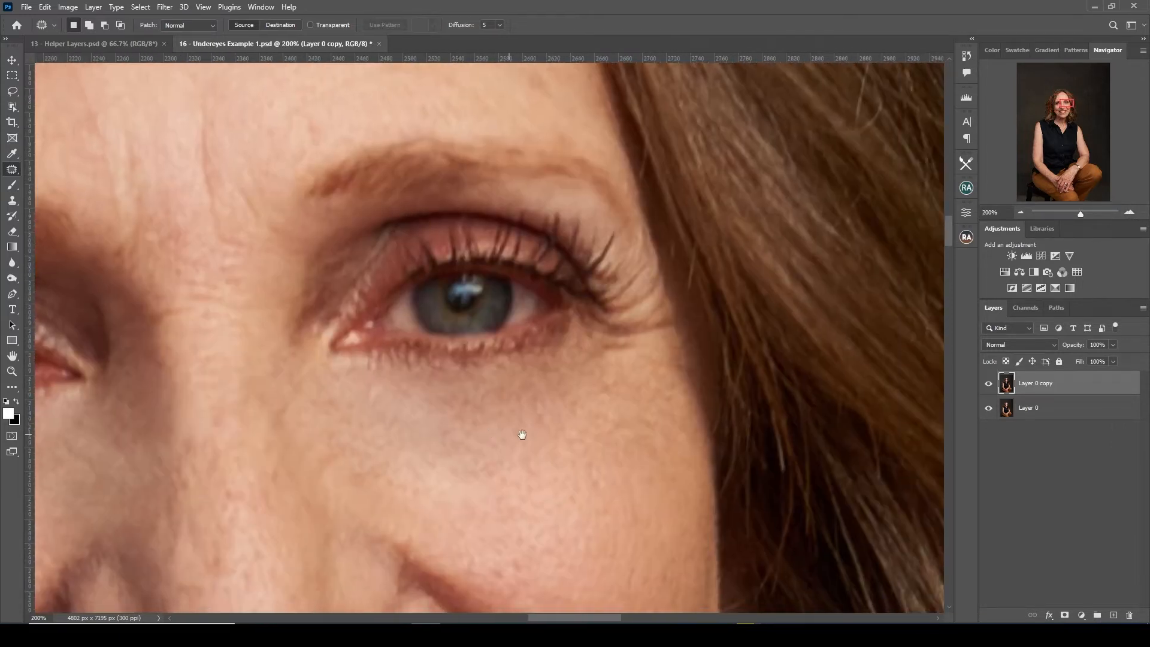
drag(667, 315, 643, 386)
key(ctrl+d)
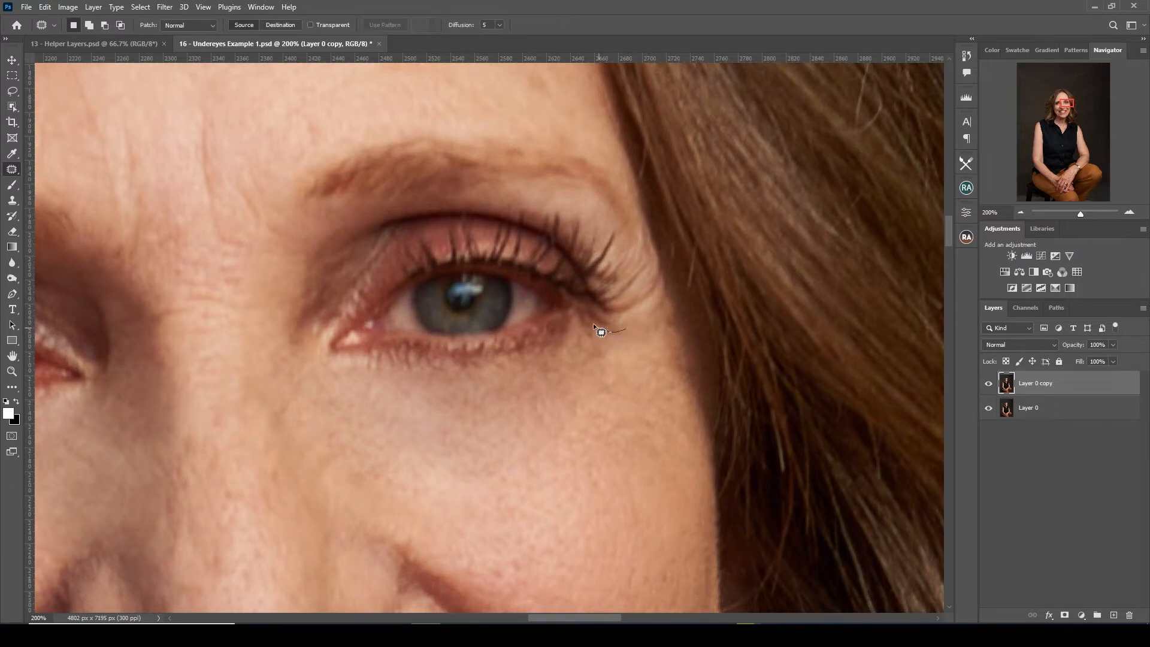
key(ctrl+d)
mouse_move(644, 286)
mouse_down()
mouse_move(659, 282)
mouse_move(623, 390)
mouse_up()
key(ctrl+d)
drag(667, 310, 647, 385)
key(ctrl+d)
Try to patch the fine lines beside the image-right eye's outer lashes, and step back in history to before that patch
drag(641, 339, 566, 360)
key(ctrl+d)
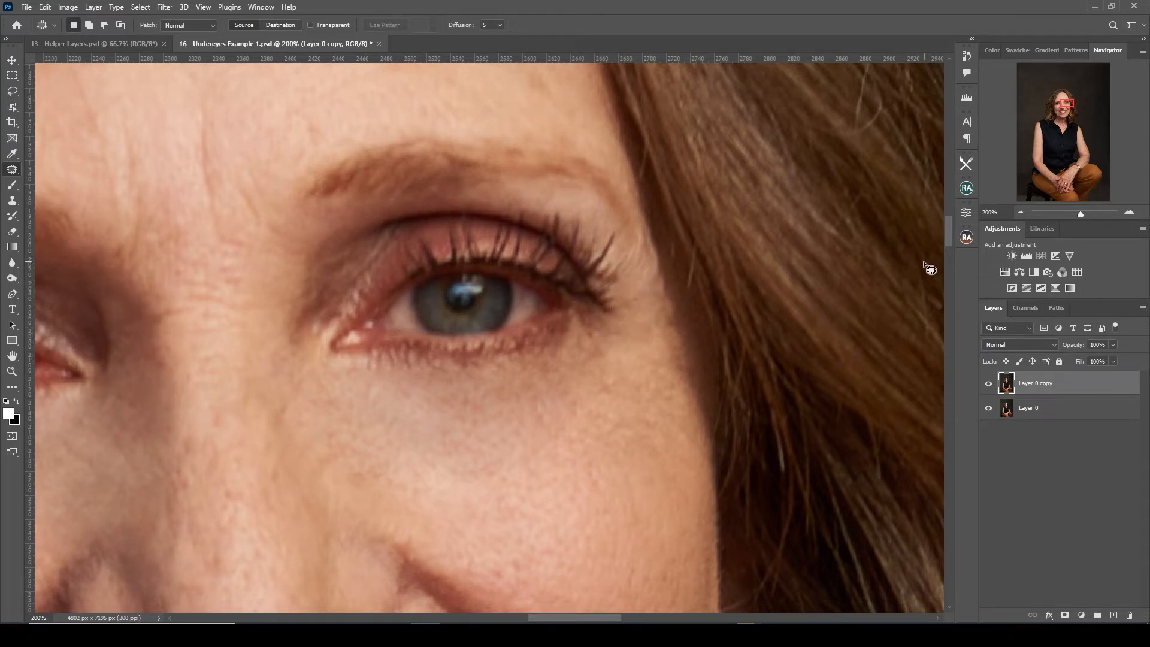
key(ctrl+z)
click(967, 55)
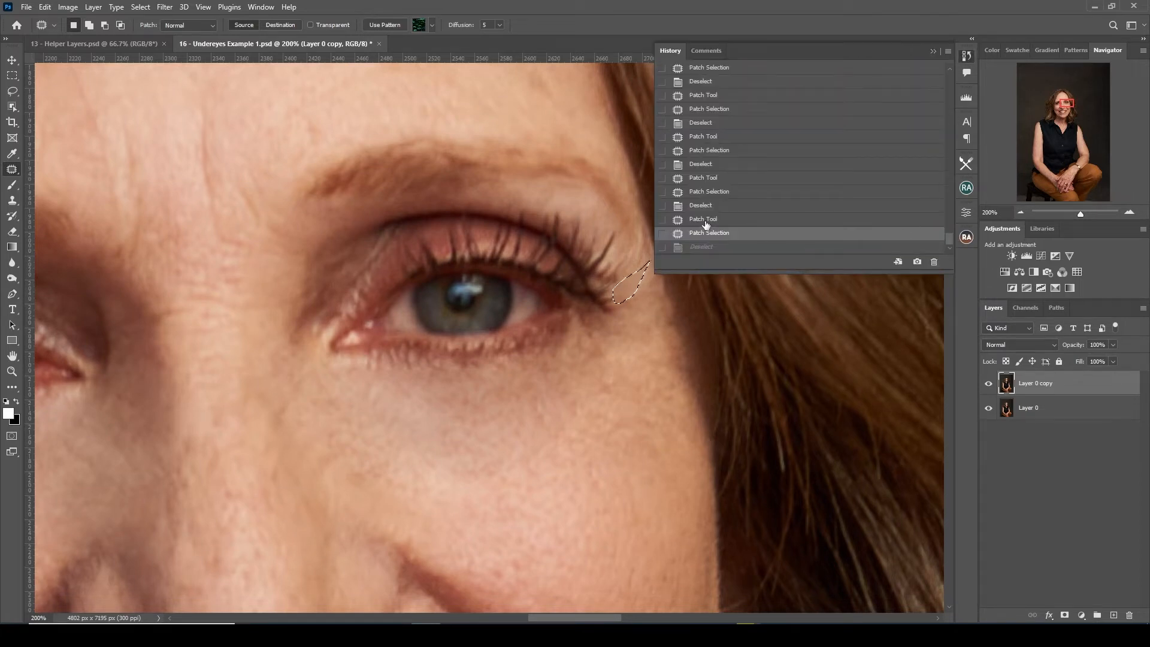
click(706, 222)
click(705, 209)
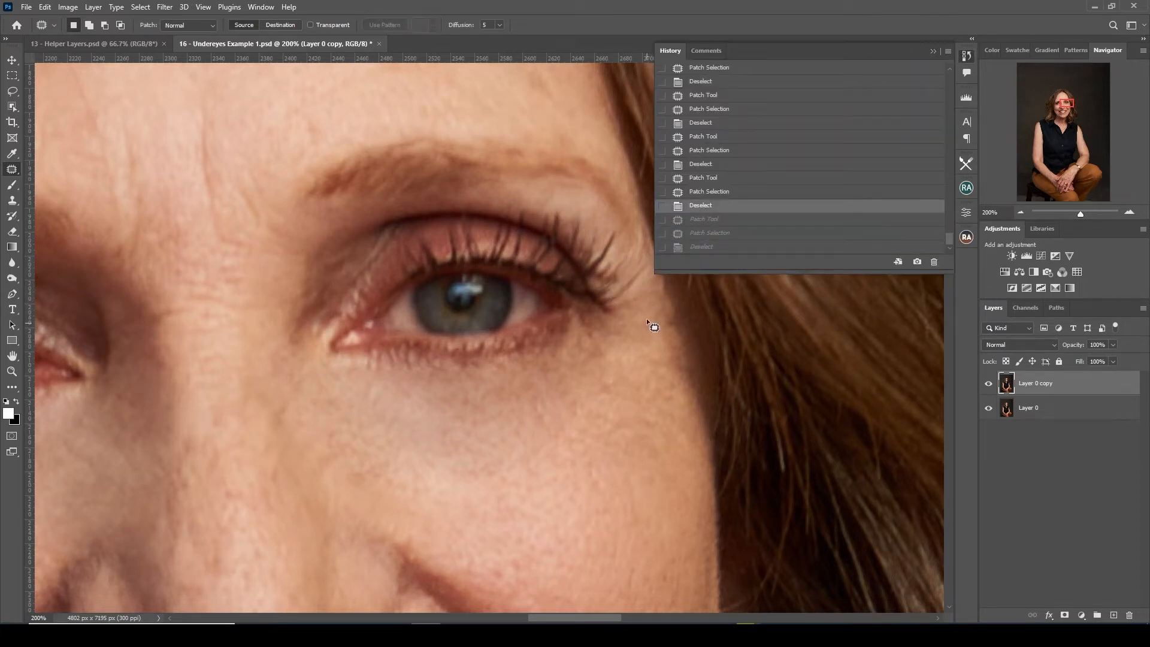
click(933, 51)
Patch the remaining crease below the image-right eye's outer corner and the lines beside its inner corner
mouse_move(647, 341)
mouse_down()
mouse_move(663, 360)
mouse_move(641, 408)
mouse_up()
key(ctrl+d)
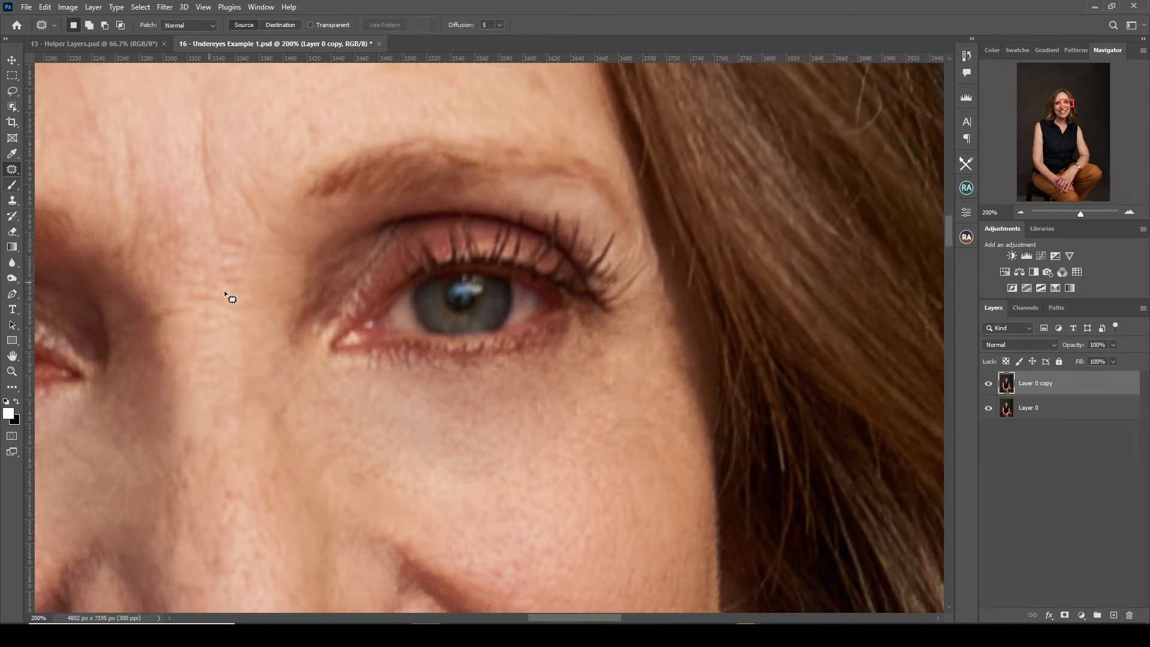
mouse_move(323, 324)
mouse_down()
mouse_move(305, 339)
mouse_move(322, 318)
mouse_up()
drag(315, 326, 313, 372)
key(ctrl+d)
Use the Healing Brush with skin sampled beside the nose to smooth the area next to the image-right eye's inner corner
right_click(13, 169)
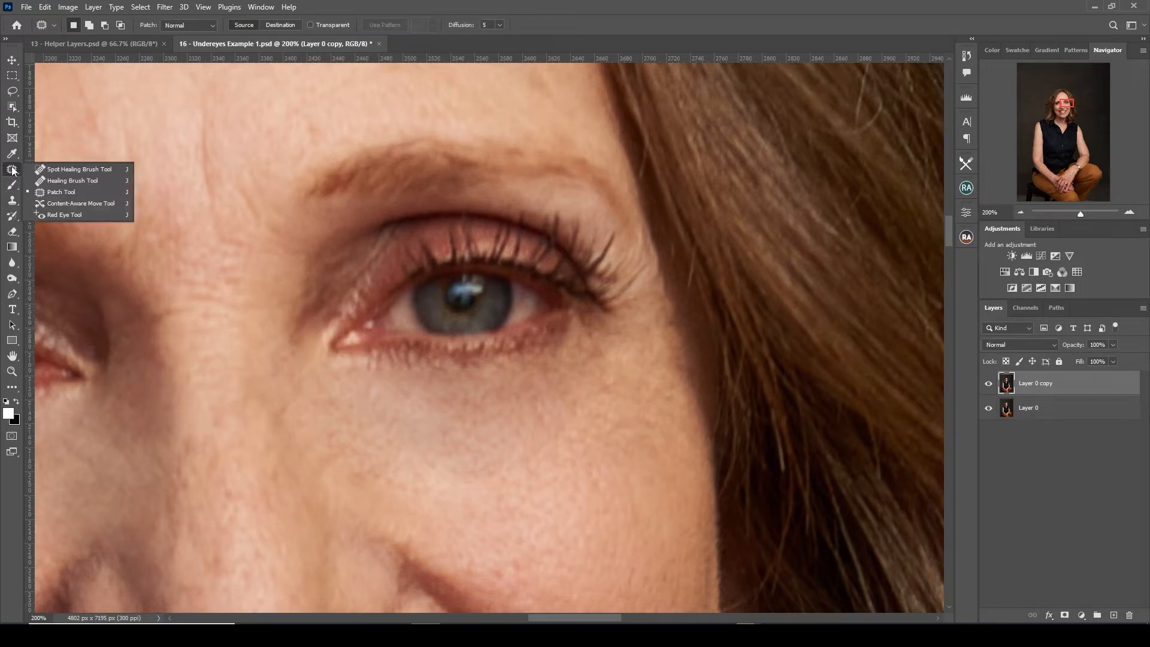
click(64, 184)
key(bracketright)
alt+click(307, 406)
mouse_move(312, 347)
mouse_down()
mouse_move(322, 294)
mouse_move(309, 323)
mouse_move(322, 312)
mouse_up()
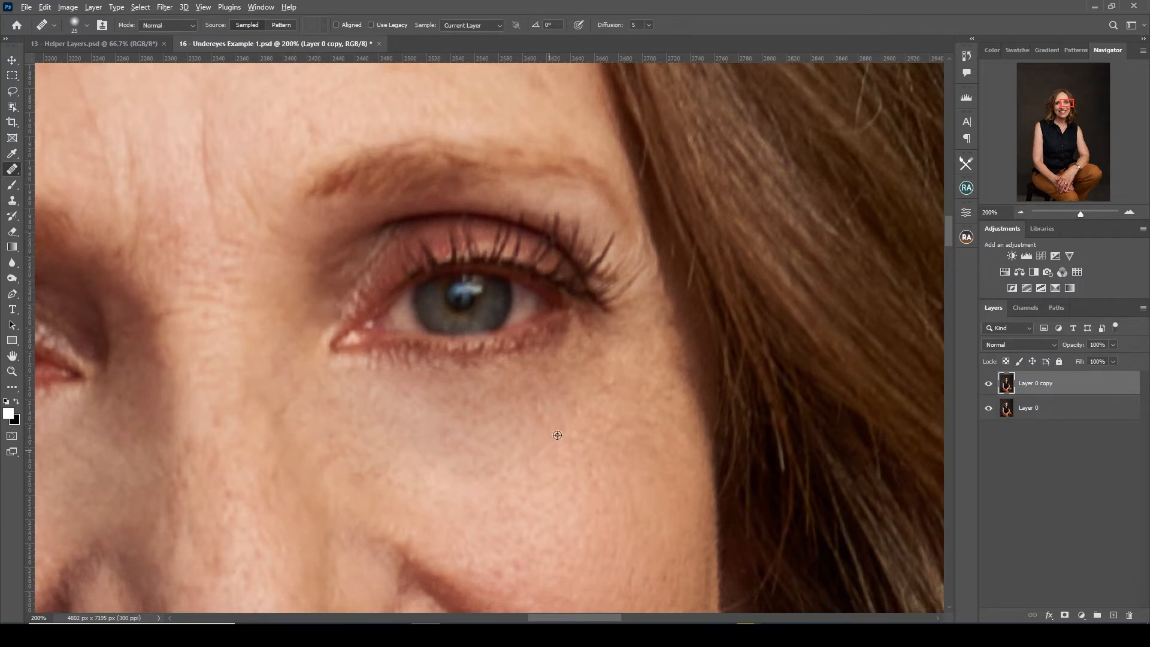
Set the retouched layer copy's opacity to 78% and merge it down into Layer 0
drag(567, 475, 568, 346)
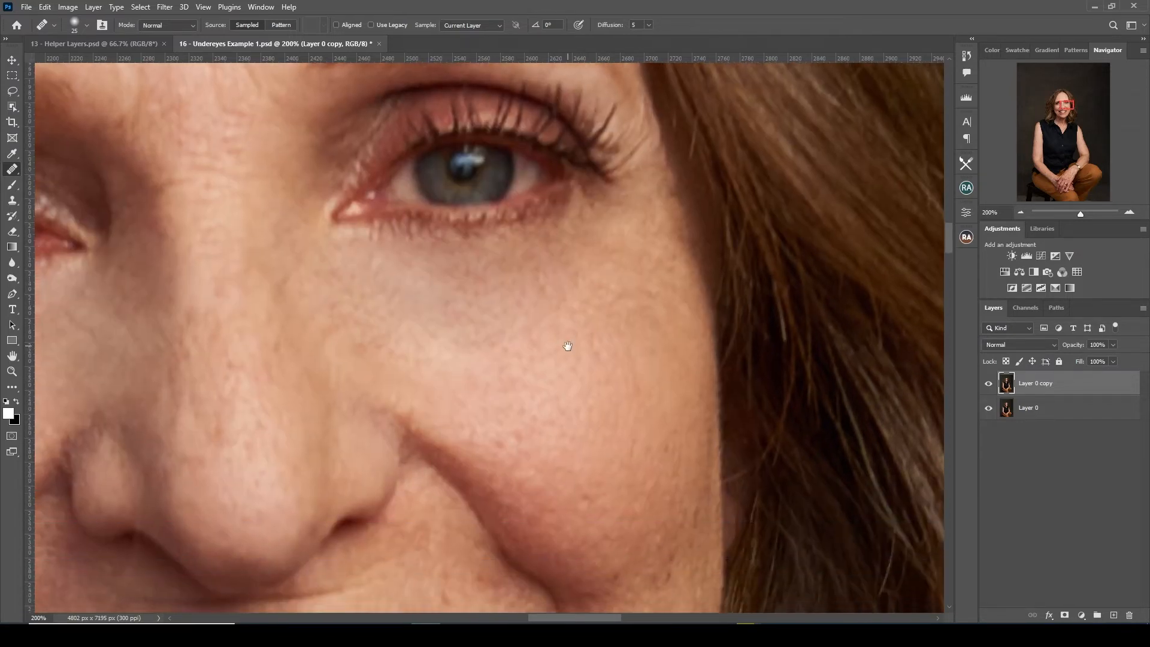
click(1019, 213)
click(1020, 212)
drag(1083, 348, 893, 352)
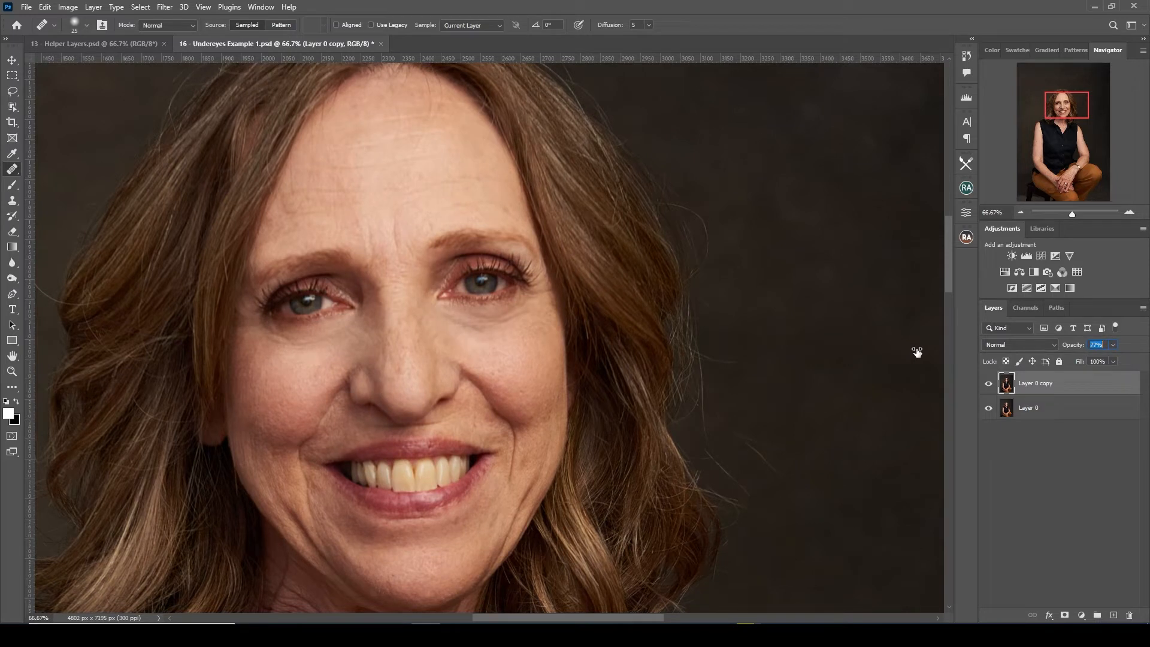
drag(917, 375, 917, 375)
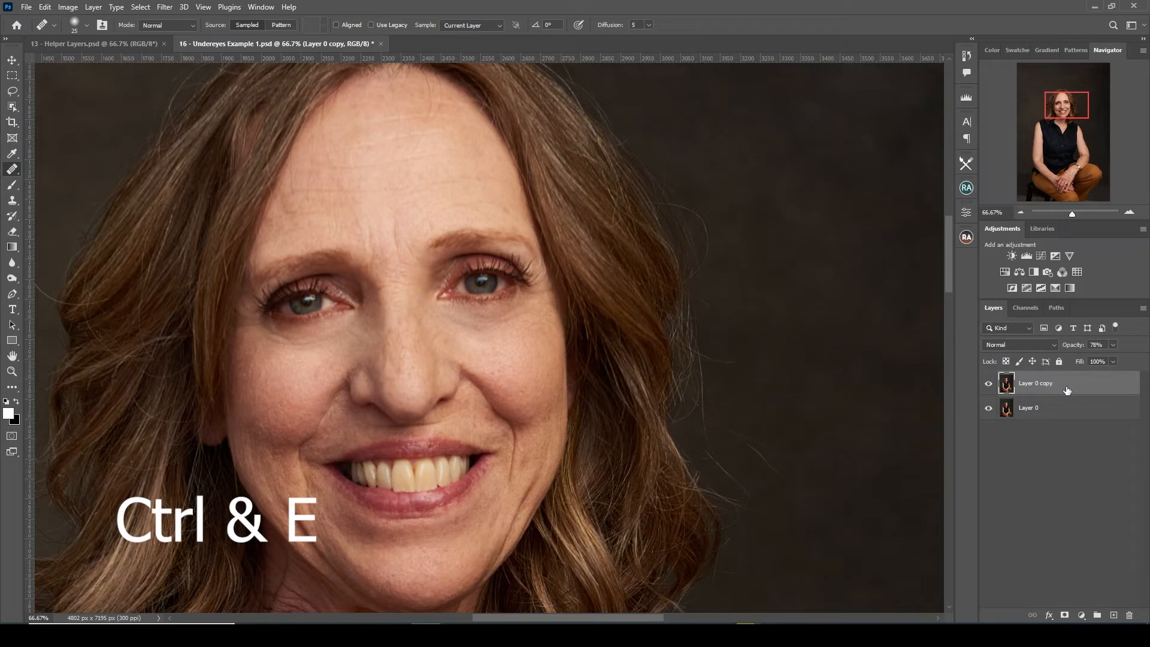
key(ctrl+e)
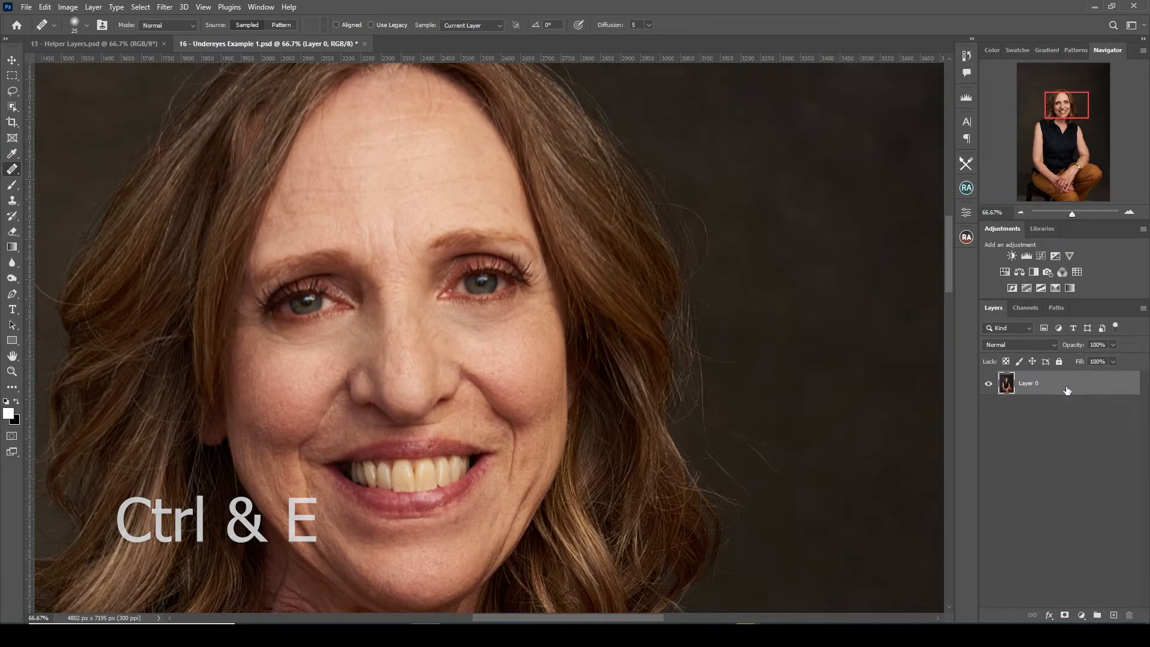
Duplicate the merged Layer 0 and heal the small dark spots on the lower image-right cheek
key(ctrl+j)
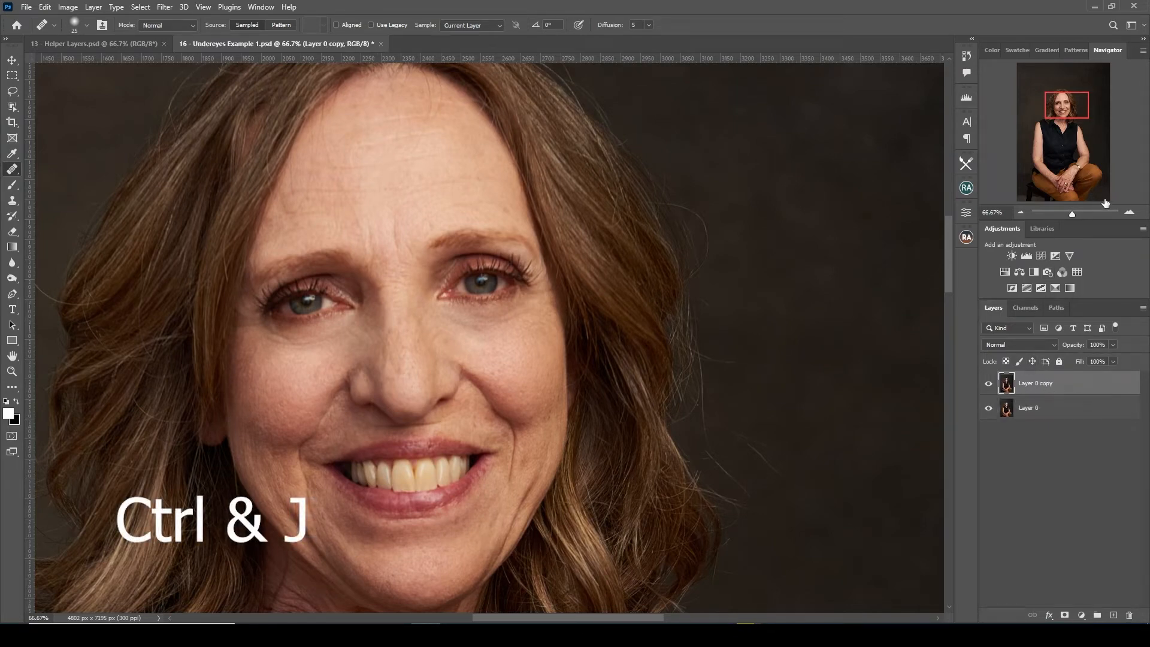
click(1135, 214)
drag(487, 437, 480, 372)
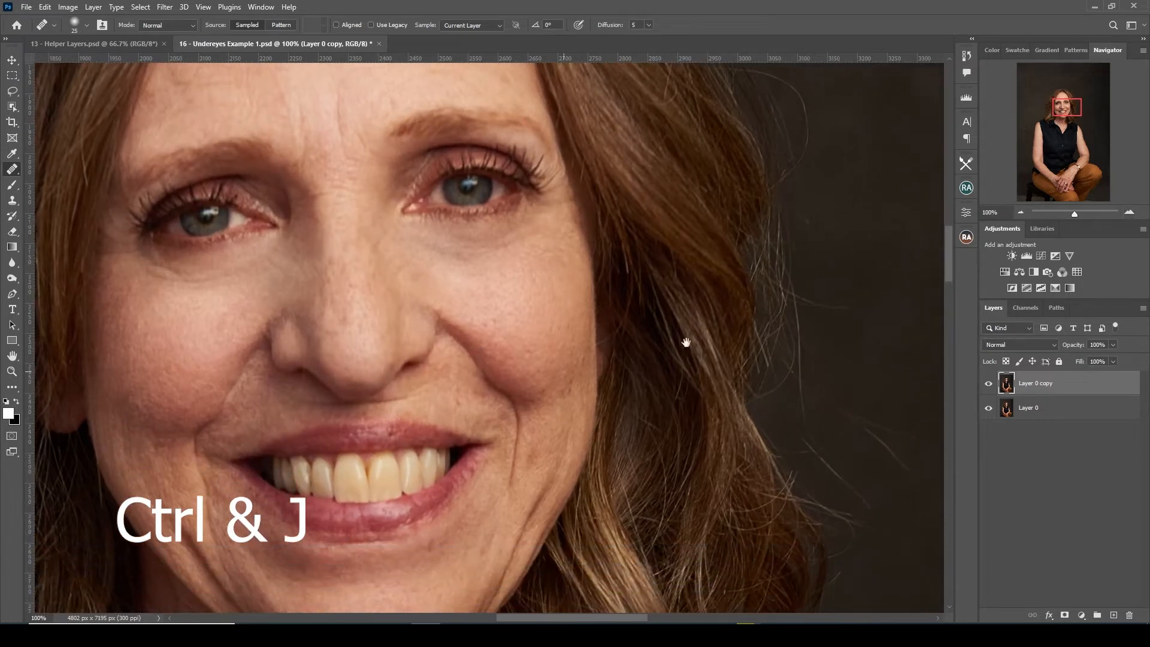
click(1130, 212)
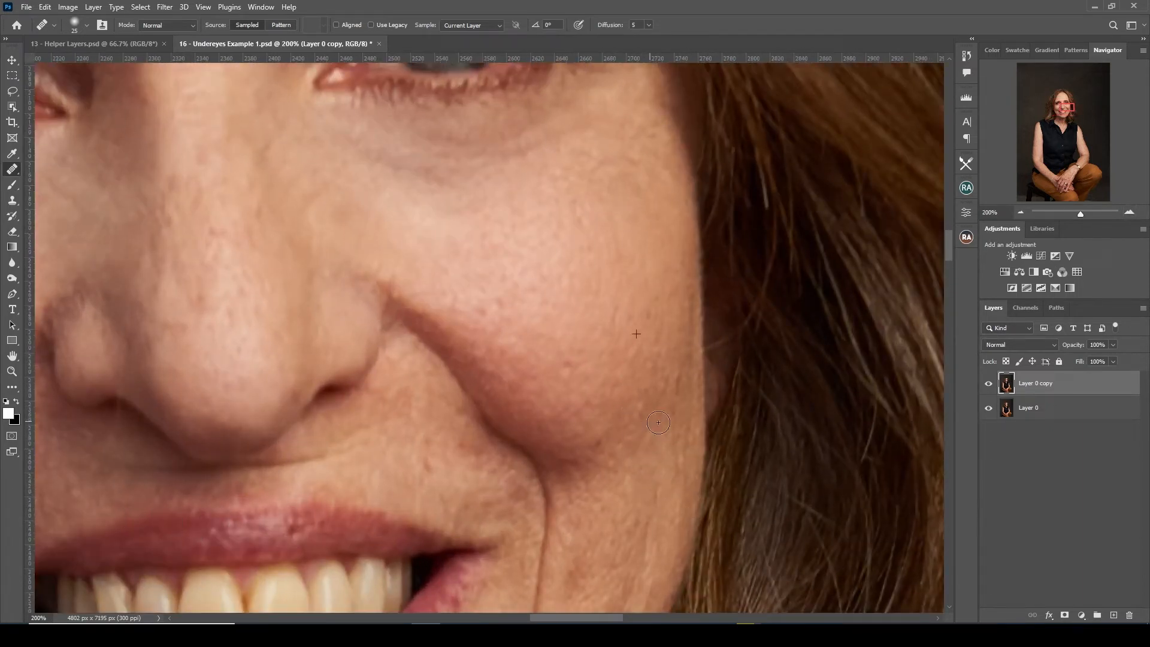
alt+click(612, 391)
click(568, 365)
click(589, 362)
alt+click(598, 396)
drag(607, 450, 603, 437)
Heal the spots between the image-right smile fold and the upper lip with nearby sampled skin
alt+click(428, 492)
mouse_move(428, 469)
mouse_down()
mouse_move(429, 444)
mouse_move(430, 456)
mouse_move(414, 451)
mouse_up()
alt+click(412, 476)
alt+click(419, 474)
mouse_move(456, 501)
mouse_down()
mouse_move(444, 476)
mouse_move(446, 489)
mouse_up()
Heal the remaining blemishes and fine lines on the skin above the upper lip, from below the nose towards the image-right fold
alt+click(214, 491)
mouse_move(242, 478)
mouse_down()
mouse_move(380, 475)
mouse_move(382, 436)
mouse_up()
alt+click(350, 469)
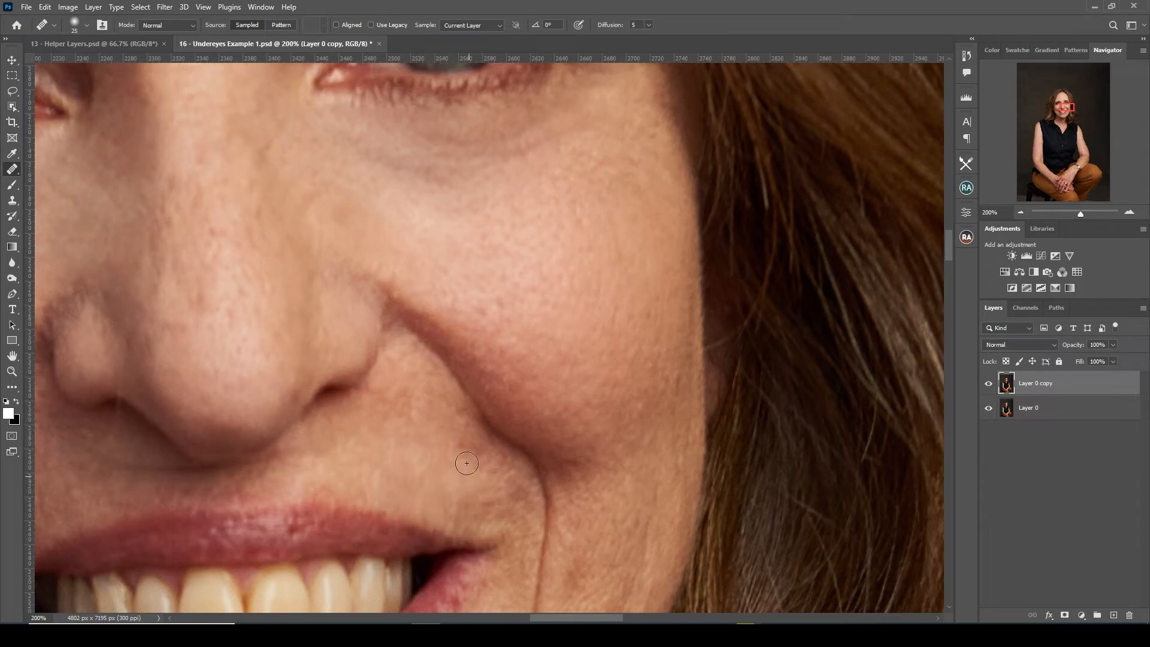
drag(421, 483, 404, 364)
alt+click(413, 372)
mouse_move(466, 402)
mouse_down()
mouse_move(492, 404)
mouse_move(492, 369)
mouse_move(498, 383)
mouse_up()
mouse_move(482, 497)
mouse_down()
mouse_move(626, 491)
mouse_move(475, 409)
mouse_move(456, 488)
mouse_up()
alt+click(411, 449)
Heal the blemishes around the image-left nostril wing and the skin beside the nose
drag(532, 414, 467, 406)
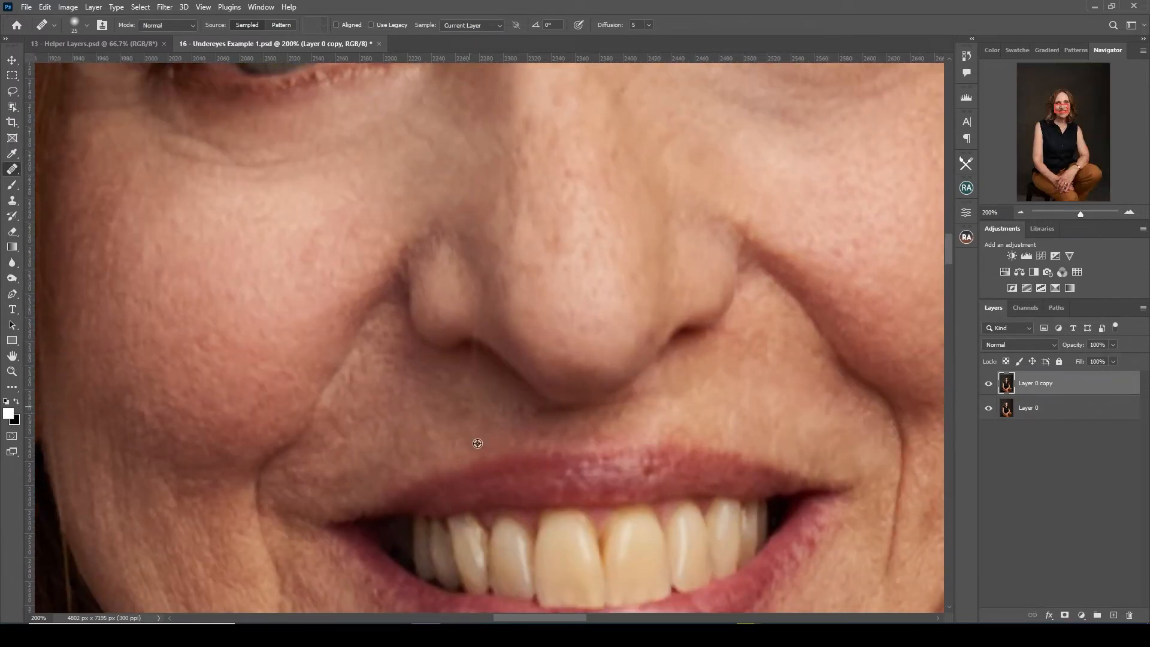
click(1126, 214)
drag(496, 447, 570, 464)
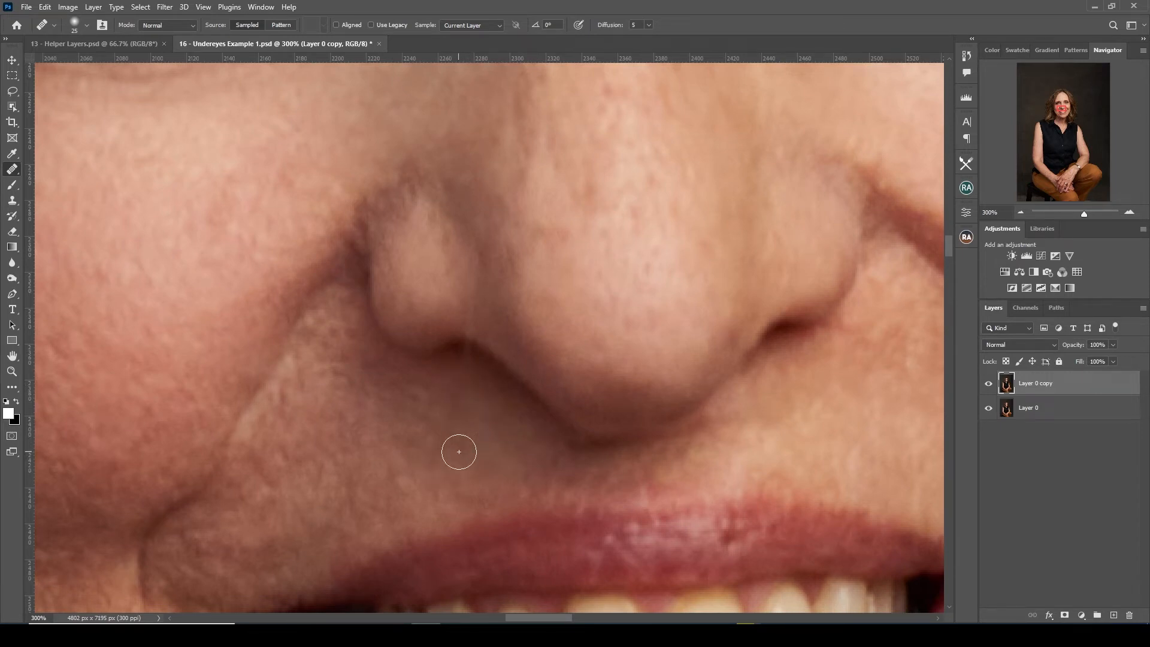
alt+click(491, 344)
mouse_move(470, 330)
mouse_down()
mouse_move(473, 269)
mouse_move(497, 262)
mouse_up()
click(470, 299)
click(427, 273)
alt+click(362, 131)
mouse_move(384, 229)
mouse_down()
mouse_move(382, 188)
mouse_move(398, 217)
mouse_up()
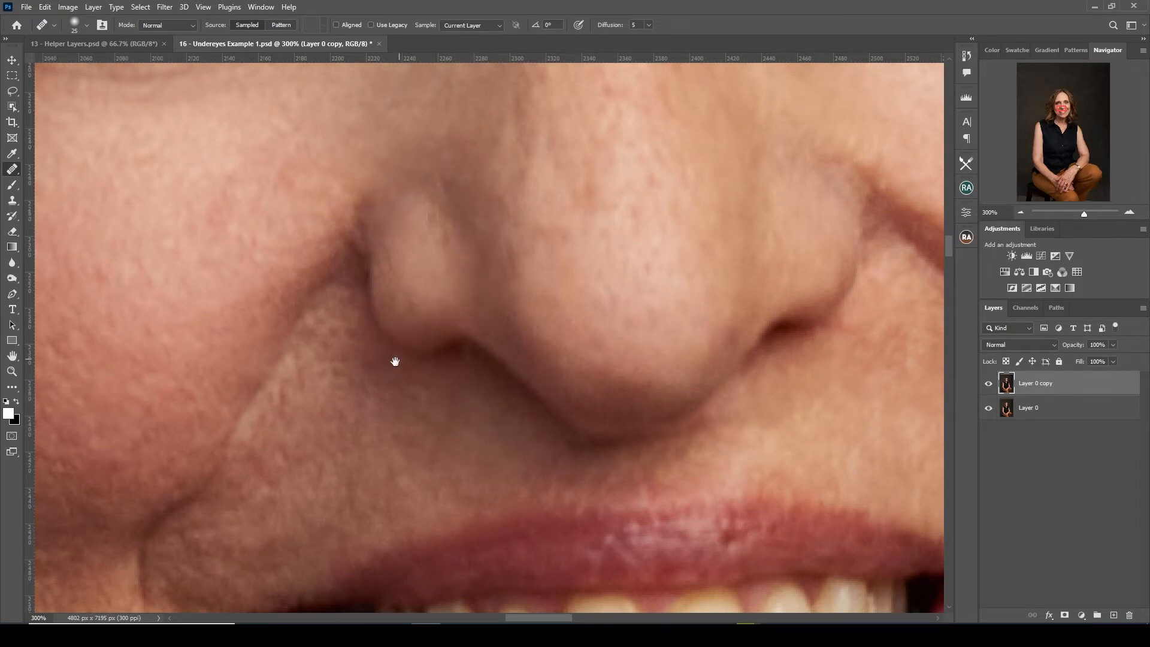
Heal the remaining marks beside the image-left side of the nose and on the lower image-left cheek
drag(393, 361, 491, 465)
alt+click(381, 285)
mouse_move(464, 354)
mouse_down()
mouse_move(450, 334)
mouse_move(467, 308)
mouse_move(418, 360)
mouse_up()
drag(419, 473, 455, 285)
drag(284, 315, 579, 538)
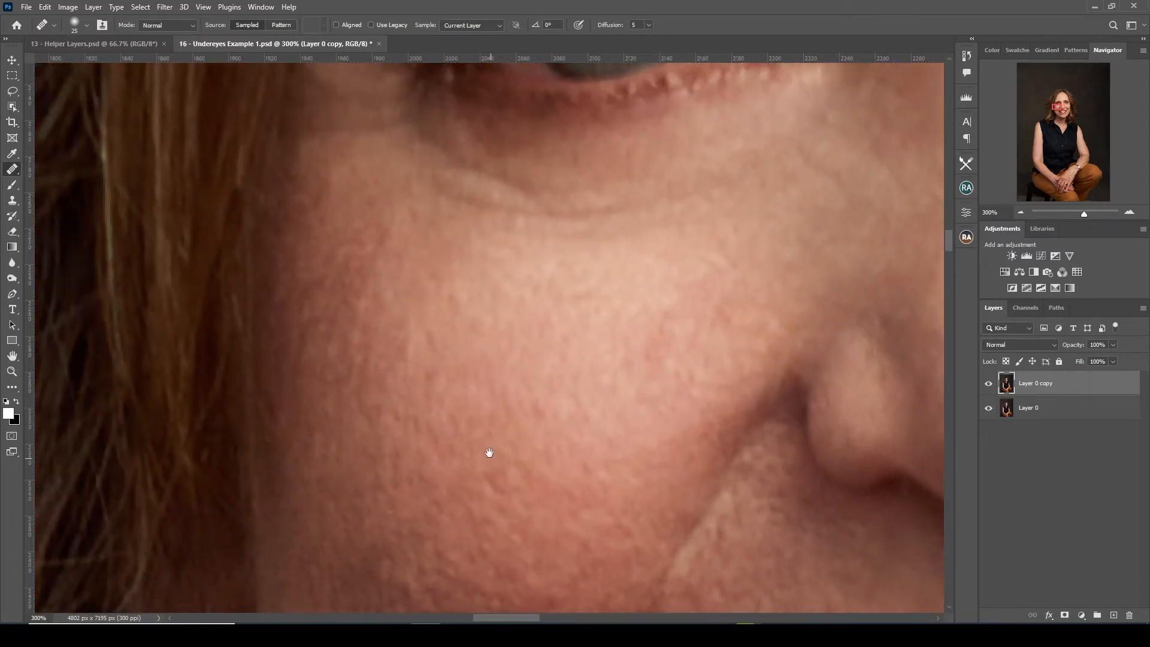
drag(489, 456, 316, 90)
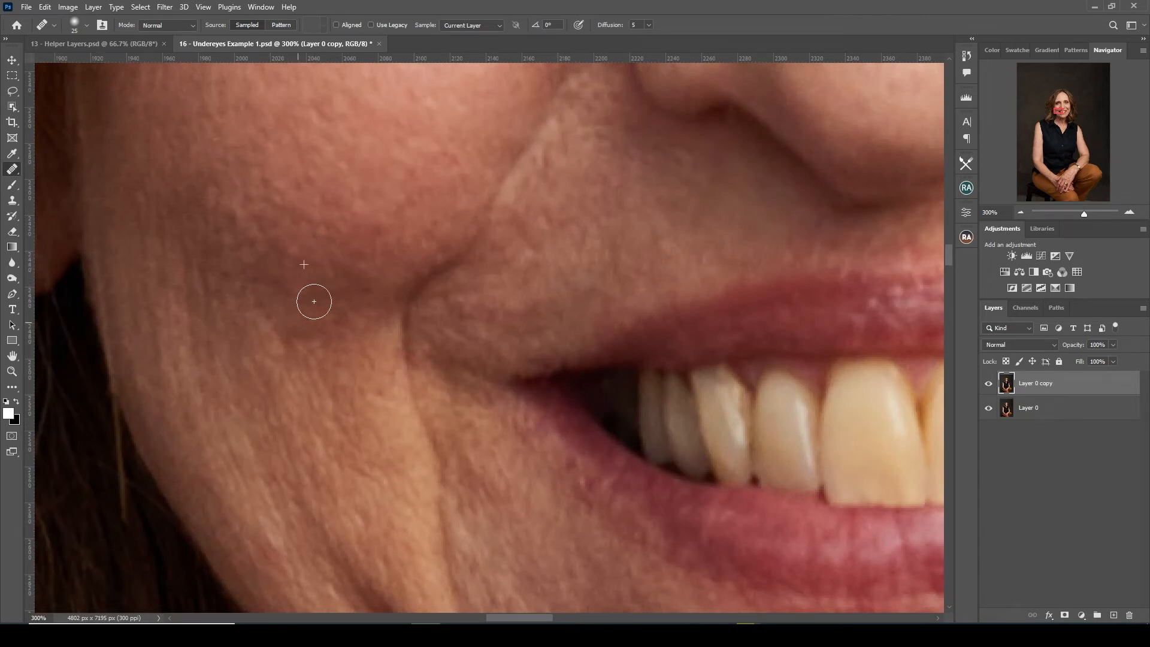
click(368, 367)
Merge the retouched copy down into Layer 0, and undo the merge
click(1022, 211)
click(1022, 211)
drag(708, 436, 572, 444)
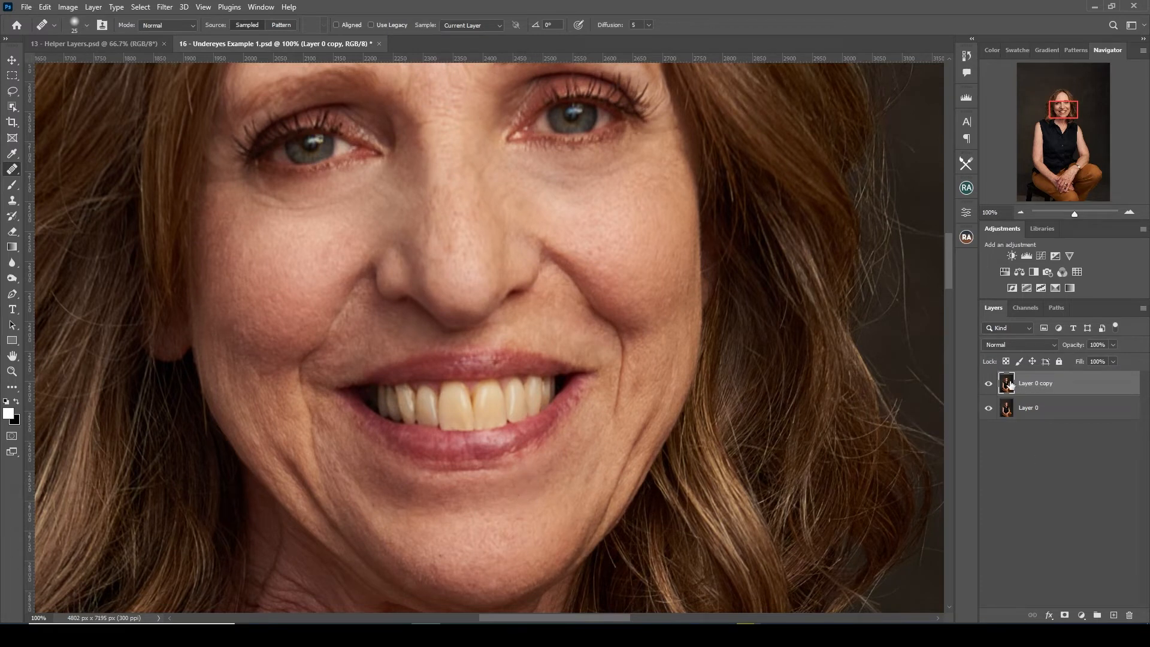
key(ctrl+e)
key(ctrl+z)
Use the Patch tool to smooth the creases on the lower image-left cheek with clean cheek skin
right_click(13, 170)
click(60, 192)
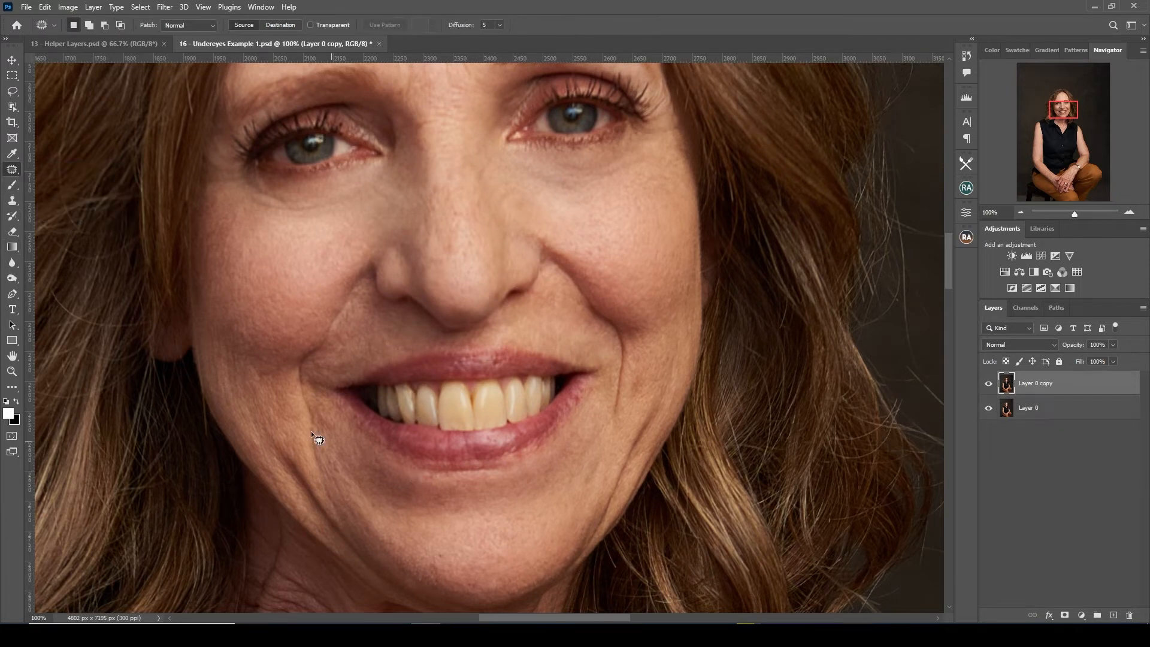
mouse_move(262, 377)
mouse_down()
mouse_move(262, 440)
mouse_move(234, 426)
mouse_up()
mouse_move(219, 338)
mouse_down()
mouse_move(260, 378)
mouse_move(240, 297)
mouse_up()
key(ctrl+d)
mouse_move(285, 395)
mouse_down()
mouse_move(233, 369)
mouse_move(226, 313)
mouse_up()
drag(276, 379, 274, 380)
mouse_move(268, 375)
mouse_down()
mouse_move(268, 311)
mouse_move(289, 371)
mouse_move(251, 346)
mouse_up()
key(ctrl+d)
key(ctrl+d)
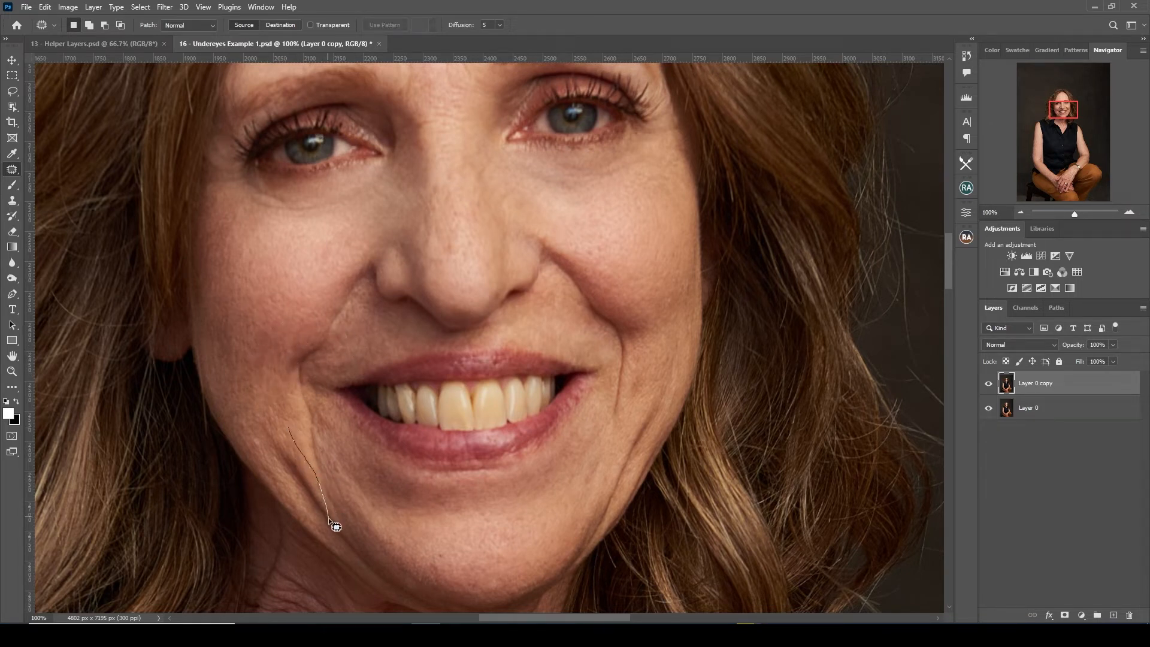
Patch the deep folds running down the image-left jaw and beside the chin with smoother nearby skin
drag(274, 425, 288, 427)
drag(286, 456, 257, 387)
key(ctrl+d)
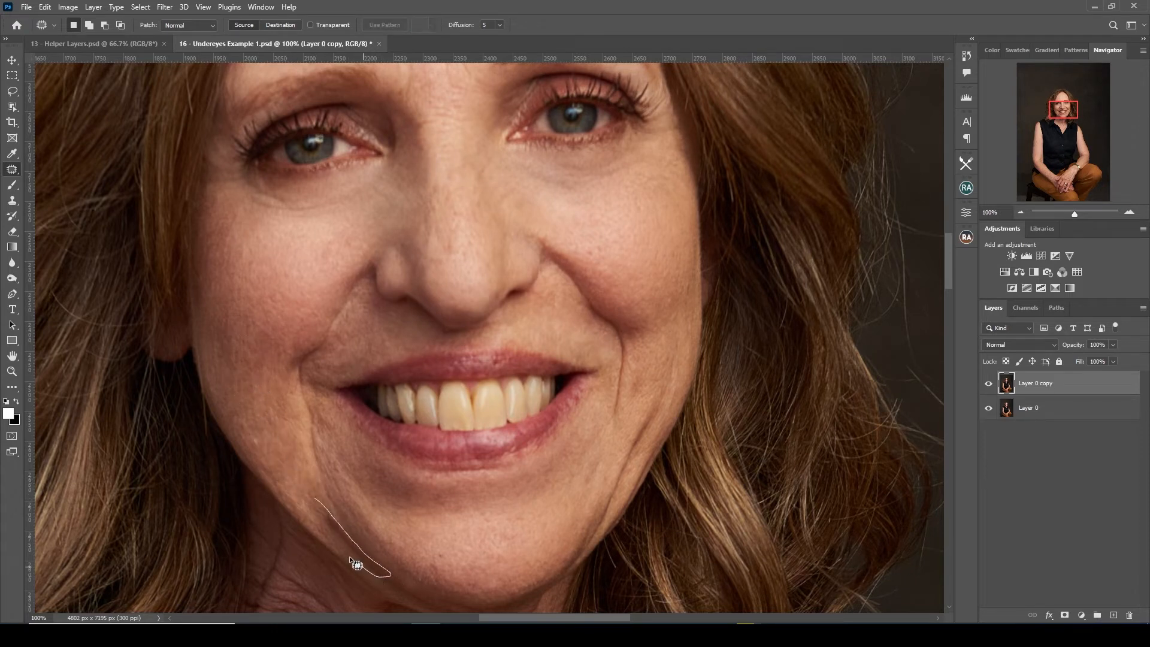
drag(313, 500, 315, 500)
drag(340, 536, 275, 430)
key(ctrl+d)
drag(430, 535, 403, 475)
mouse_move(341, 495)
mouse_down()
mouse_move(372, 516)
mouse_move(359, 480)
mouse_up()
key(ctrl+d)
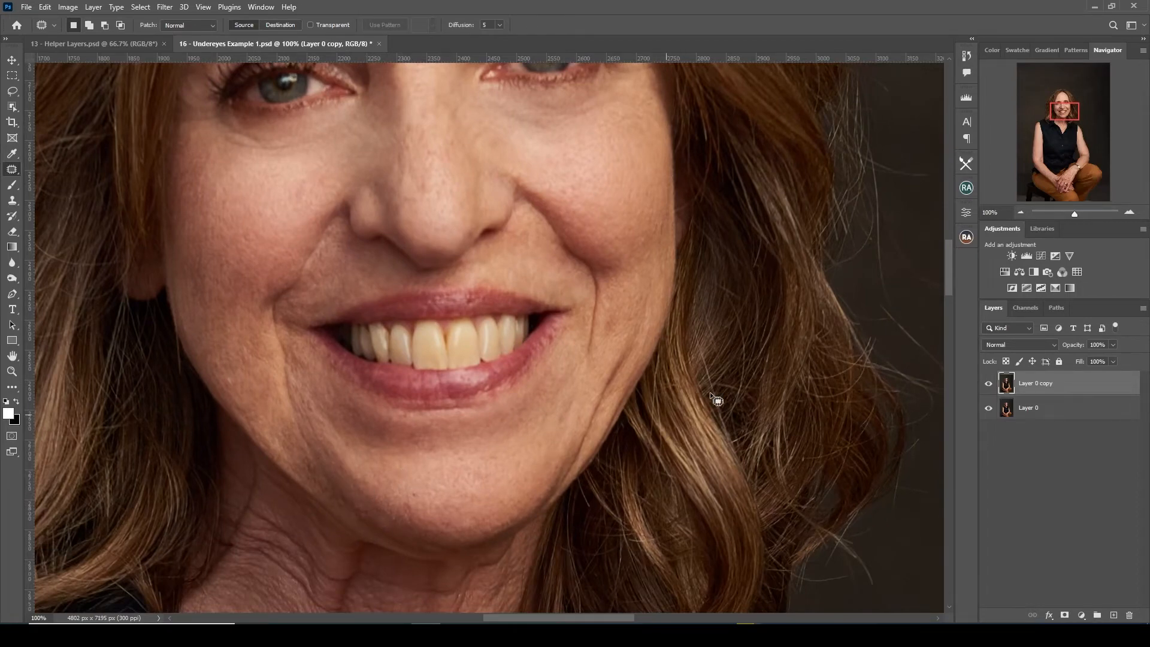
Patch the finer creases left along the image-left jaw between the mouth corner and the chin
key(ctrl+plus)
drag(514, 478, 716, 258)
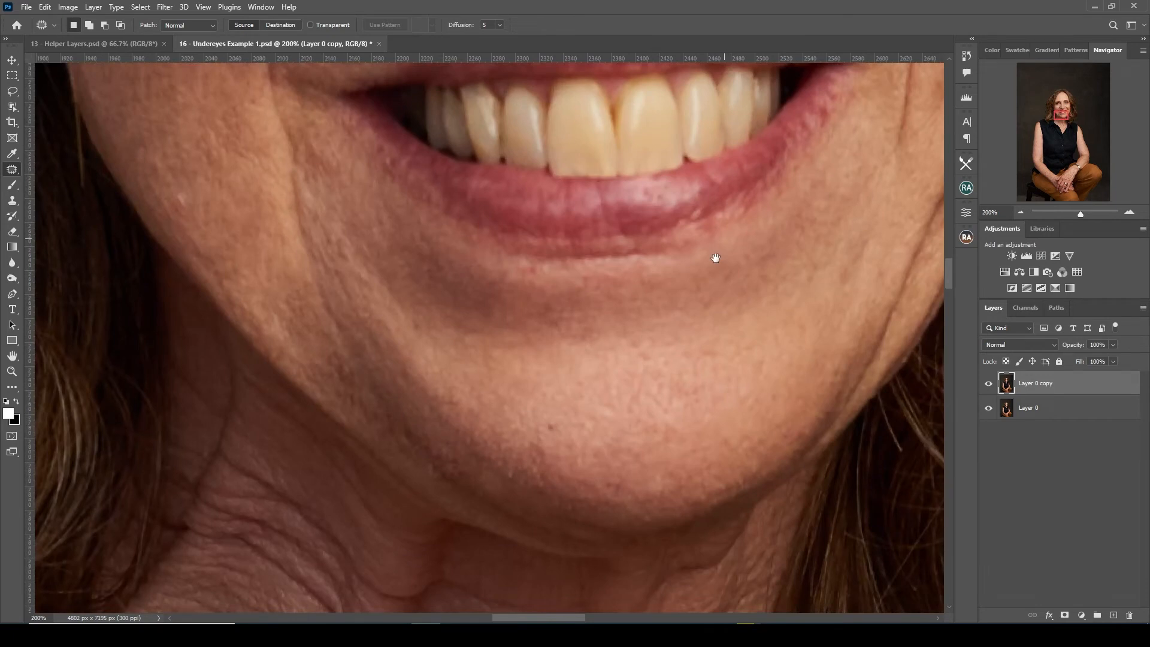
mouse_move(325, 357)
mouse_down()
mouse_move(377, 402)
mouse_move(283, 299)
mouse_up()
key(ctrl+d)
mouse_move(346, 407)
mouse_down()
mouse_move(397, 433)
mouse_move(402, 354)
mouse_up()
key(ctrl+d)
mouse_move(346, 381)
mouse_down()
mouse_move(387, 438)
mouse_move(299, 336)
mouse_up()
key(ctrl+d)
Try to patch the dark marks on the image-left jawline below the chin, and step back in history to before those patches
mouse_move(466, 471)
mouse_down()
mouse_move(449, 487)
mouse_move(314, 356)
mouse_up()
key(ctrl+d)
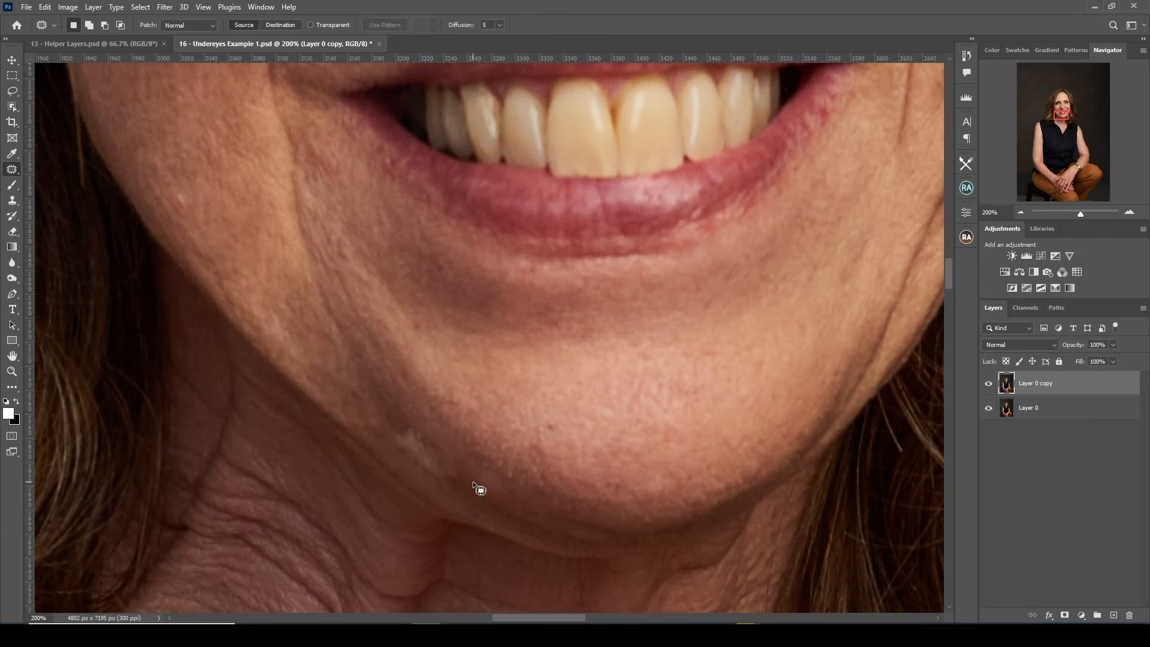
drag(465, 470, 458, 479)
key(ctrl+d)
key(ctrl+z)
click(970, 59)
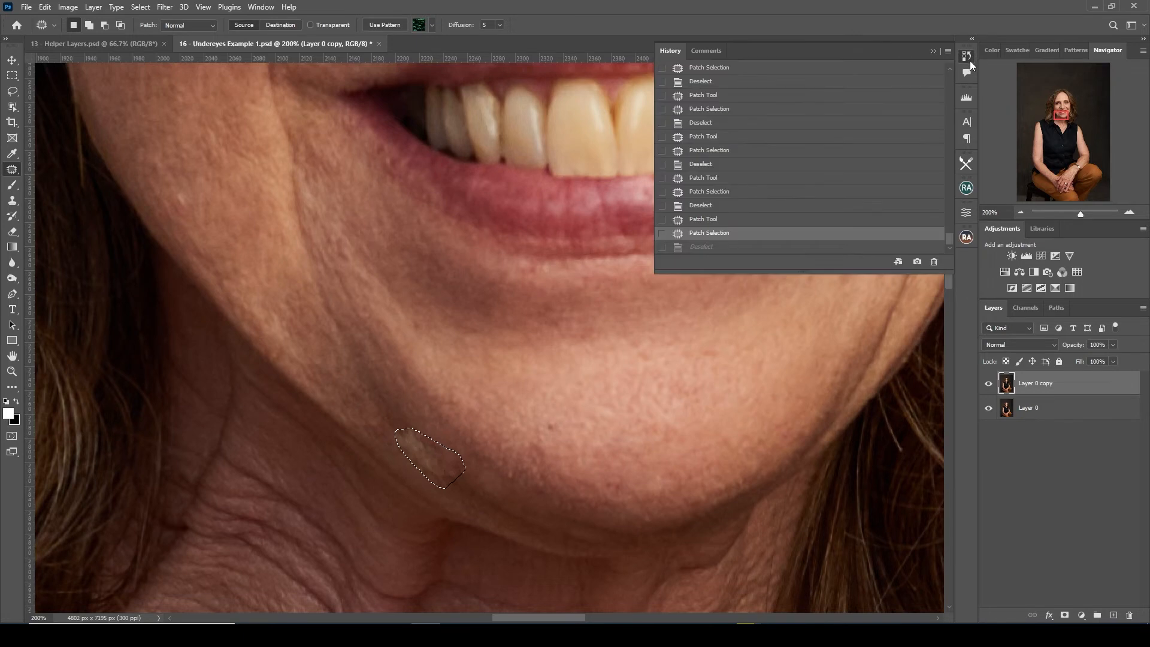
click(702, 164)
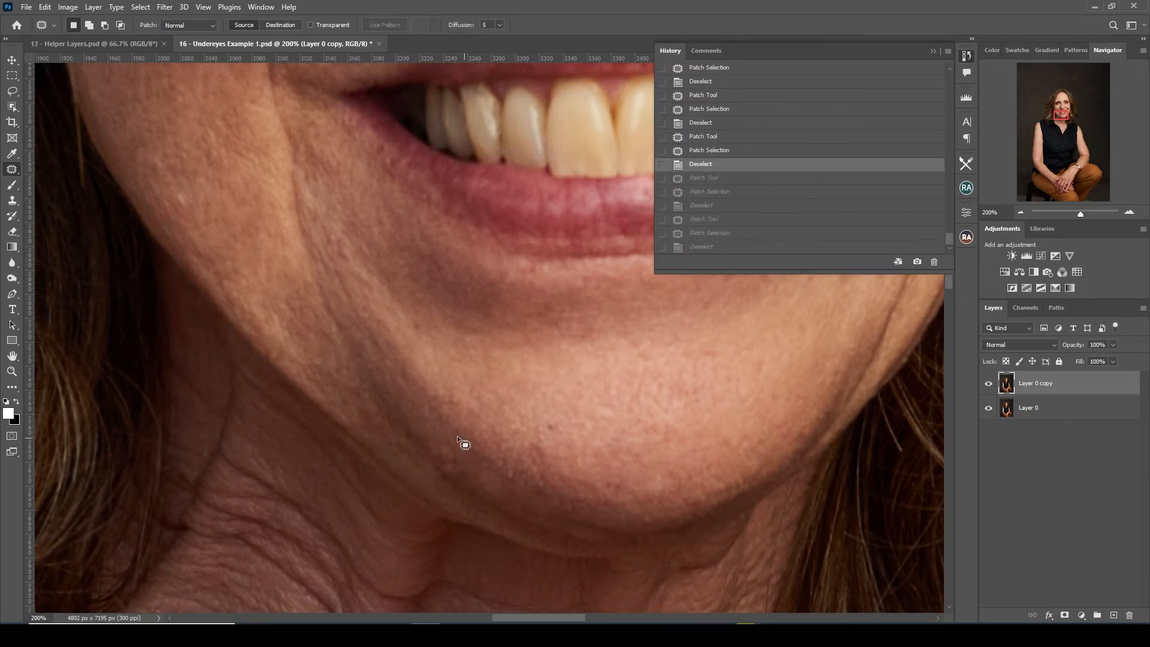
Patch the image-left jaw crease once more and use the Healing Brush on the dark marks along the jawline below it
mouse_move(337, 381)
mouse_down()
mouse_move(380, 425)
mouse_move(304, 347)
mouse_up()
key(ctrl+d)
right_click(12, 169)
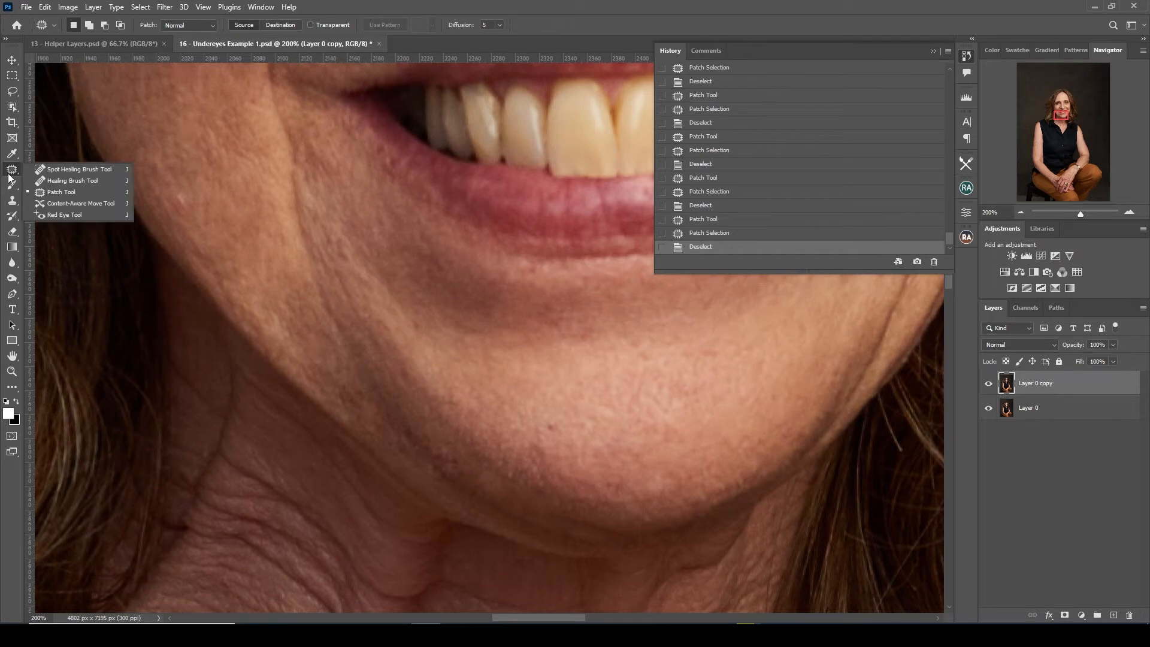
click(66, 181)
click(933, 51)
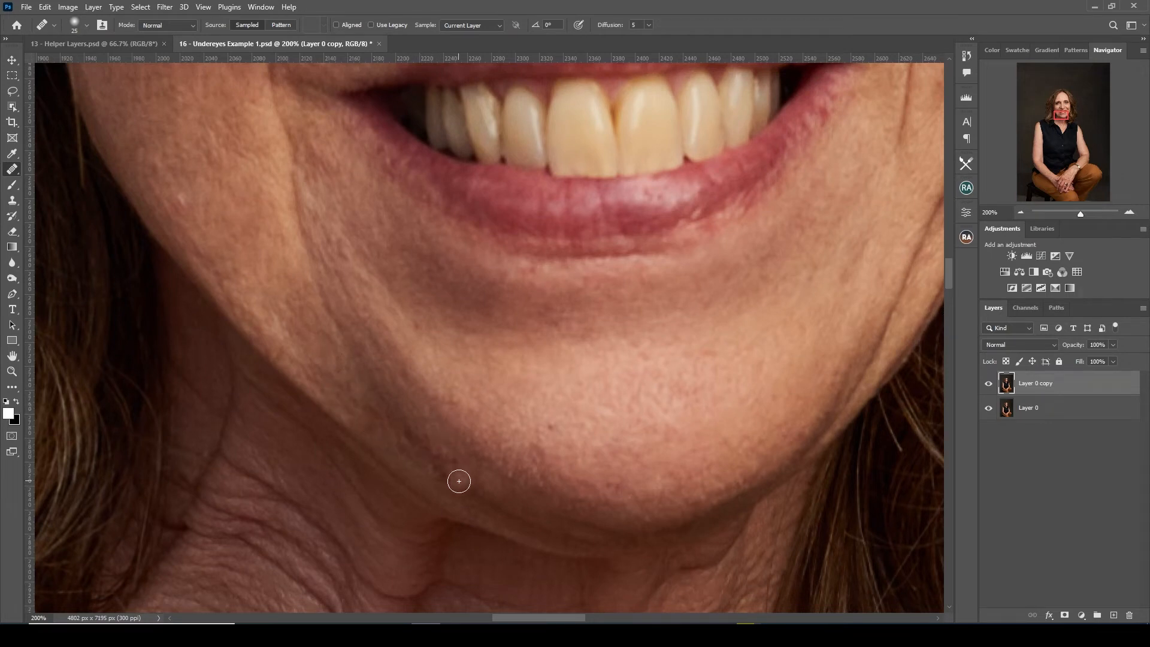
alt+click(488, 483)
drag(455, 470, 461, 470)
alt+click(406, 398)
mouse_move(429, 452)
mouse_down()
mouse_move(453, 473)
mouse_move(430, 437)
mouse_up()
Heal the remaining uneven lines along the image-left jawline with skin sampled from the jaw and chin
alt+click(415, 411)
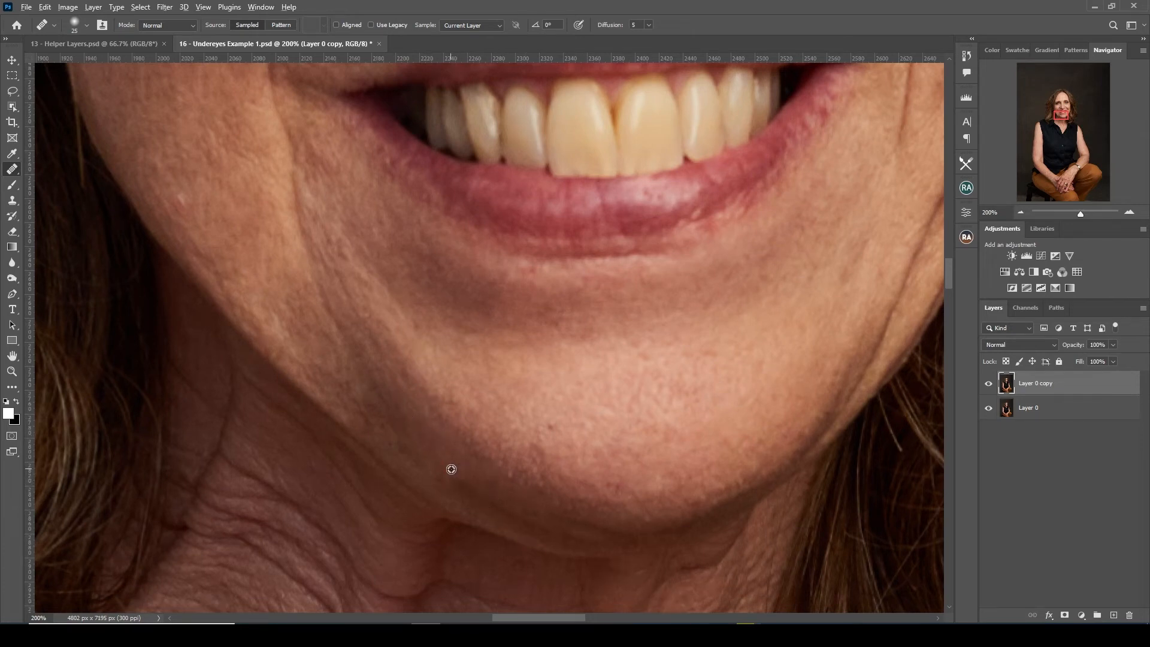
alt+click(310, 346)
mouse_move(351, 398)
mouse_down()
mouse_move(378, 429)
mouse_move(342, 387)
mouse_up()
alt+click(424, 412)
mouse_move(388, 429)
mouse_down()
mouse_move(347, 388)
mouse_move(372, 416)
mouse_move(364, 402)
mouse_up()
Heal the small marks on the chin and the skin inside the image-right jaw crease with nearby sampled skin
alt+click(603, 527)
click(624, 494)
drag(568, 459, 324, 468)
drag(555, 401, 479, 550)
mouse_move(521, 473)
mouse_down()
mouse_move(478, 495)
mouse_move(483, 506)
mouse_up()
alt+click(422, 552)
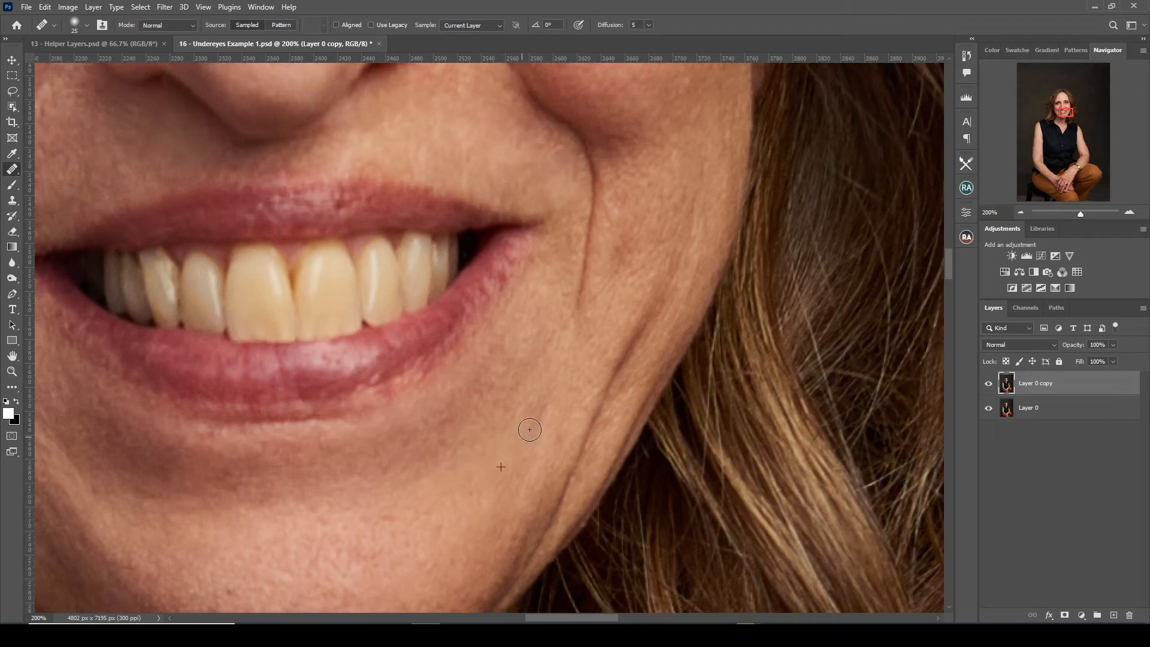
Heal the faint lines on the image-right cheek beside the smile fold with skin sampled from the cheek
drag(557, 390, 454, 528)
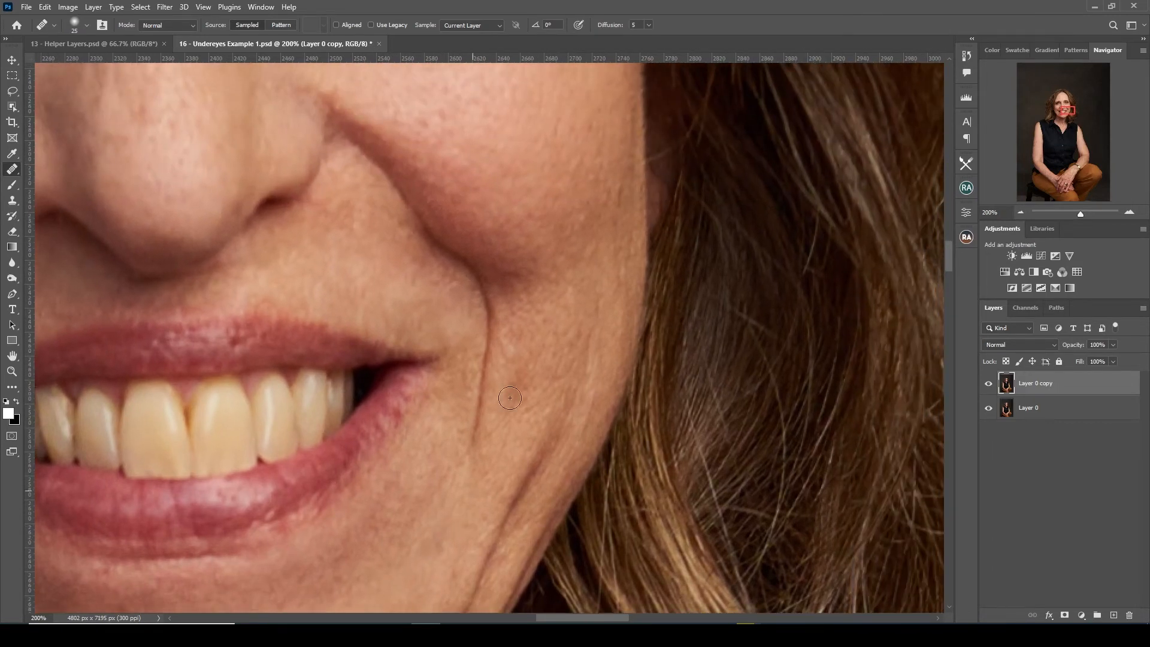
alt+click(535, 331)
drag(516, 415, 530, 369)
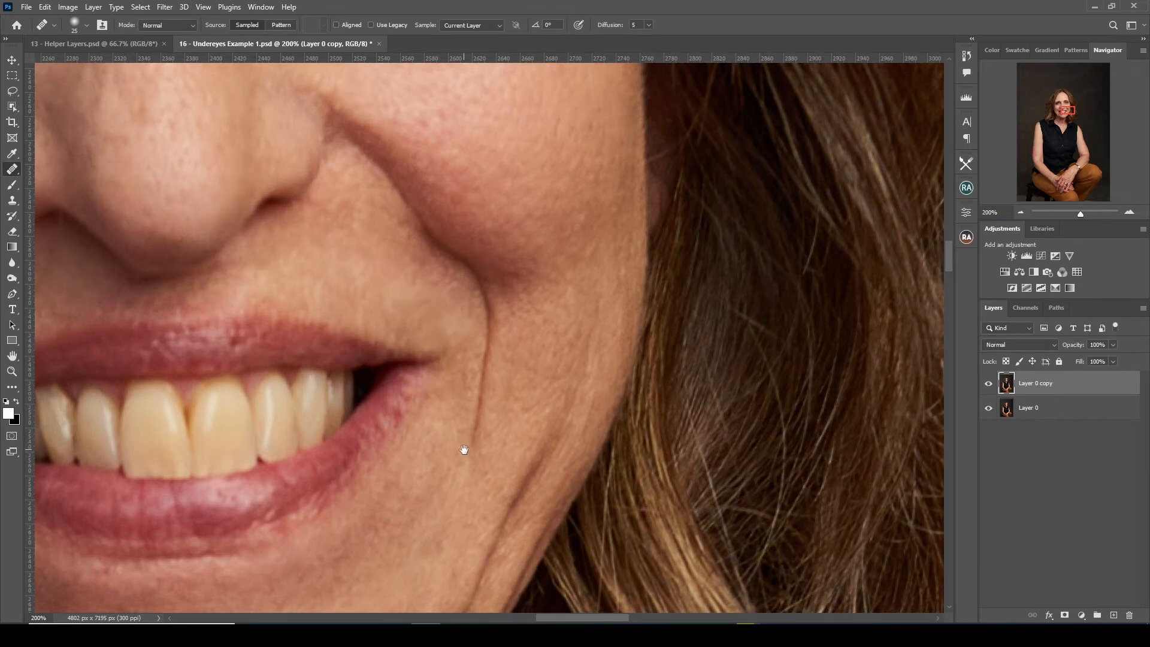
drag(462, 449, 603, 390)
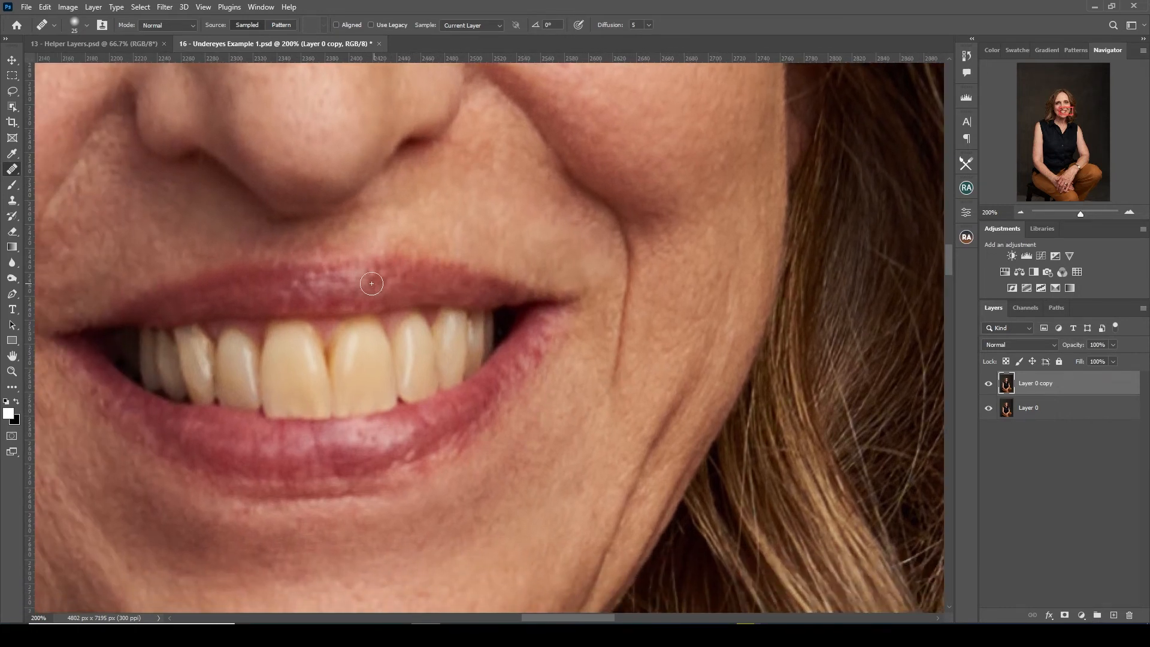
click(621, 445)
Patch the upper part of the deep image-right jaw fold beside the mouth with the Patch tool
right_click(12, 169)
click(52, 196)
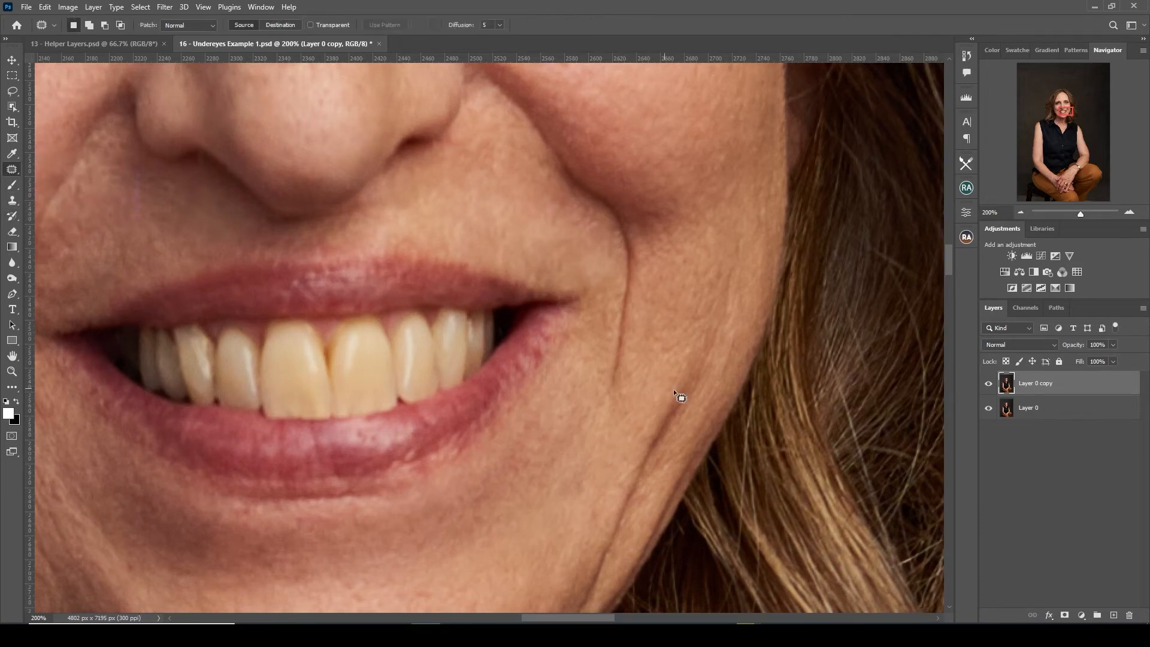
mouse_move(684, 373)
mouse_down()
mouse_move(676, 419)
mouse_move(581, 485)
mouse_up()
key(ctrl+d)
mouse_move(699, 399)
mouse_down()
mouse_move(726, 277)
mouse_move(727, 336)
mouse_move(686, 339)
mouse_up()
key(ctrl+d)
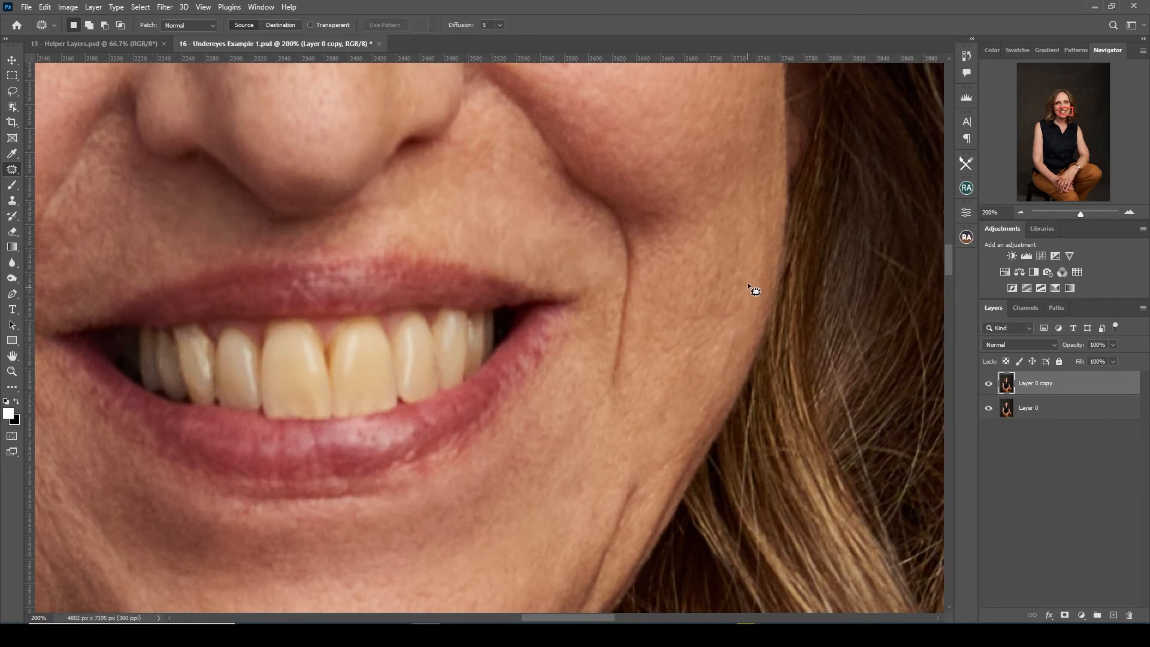
Patch the fine vertical lines on the outer image-right cheek near the edge of the face
drag(745, 234, 744, 226)
drag(741, 248, 712, 278)
key(ctrl+d)
drag(739, 320, 741, 326)
mouse_move(722, 359)
mouse_down()
mouse_move(680, 363)
mouse_move(682, 405)
mouse_move(682, 354)
mouse_up()
key(ctrl+d)
key(ctrl+d)
Patch the remaining lines low on the image-right cheek and the dark crease running down the jaw
drag(645, 414, 704, 291)
drag(744, 200, 733, 240)
key(ctrl+d)
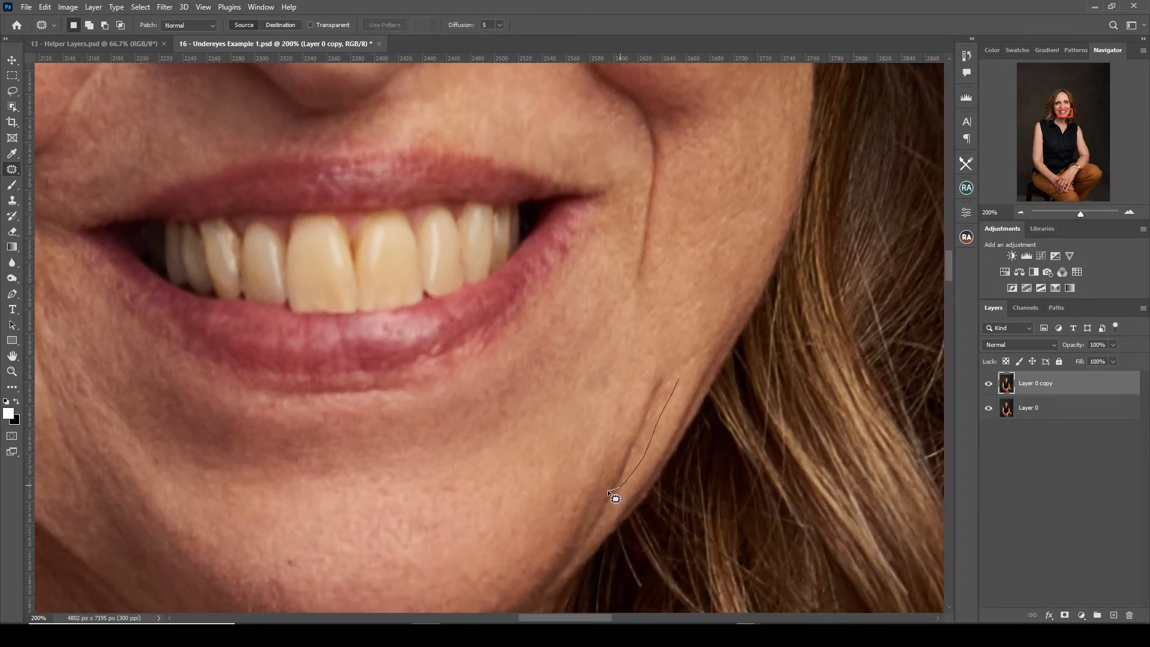
mouse_move(657, 363)
mouse_down()
mouse_move(665, 368)
mouse_move(609, 408)
mouse_up()
key(ctrl+d)
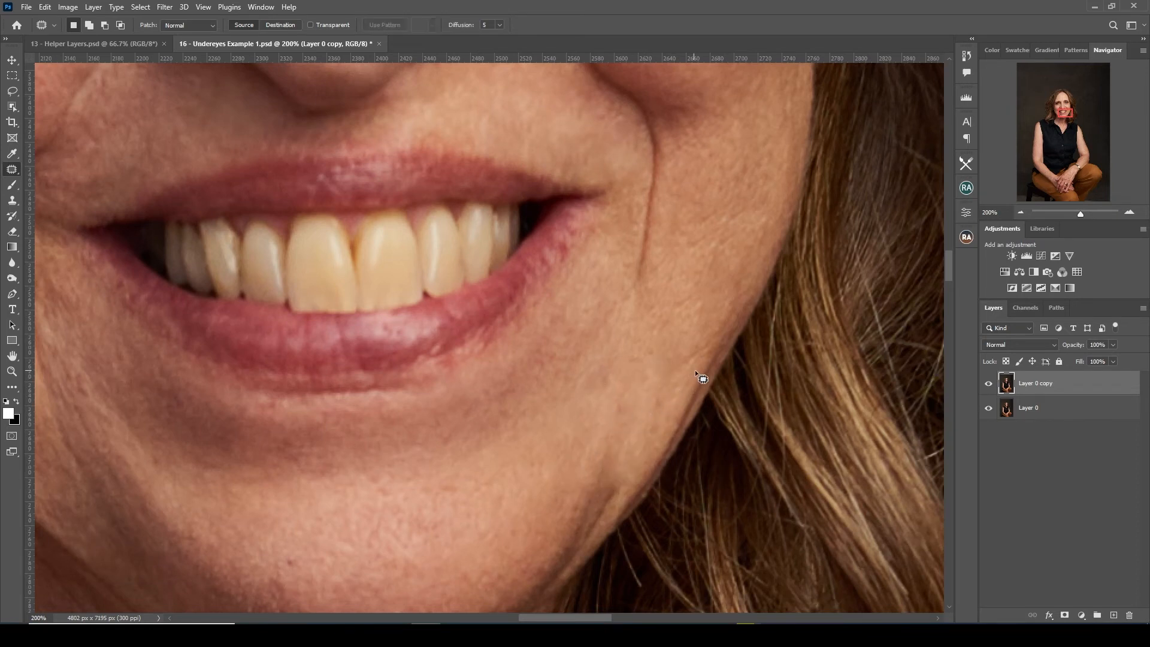
mouse_move(702, 339)
mouse_down()
mouse_move(699, 359)
mouse_move(672, 373)
mouse_up()
key(ctrl+d)
Patch the lower end of the image-right jaw crease where it meets the chin
drag(607, 433, 606, 343)
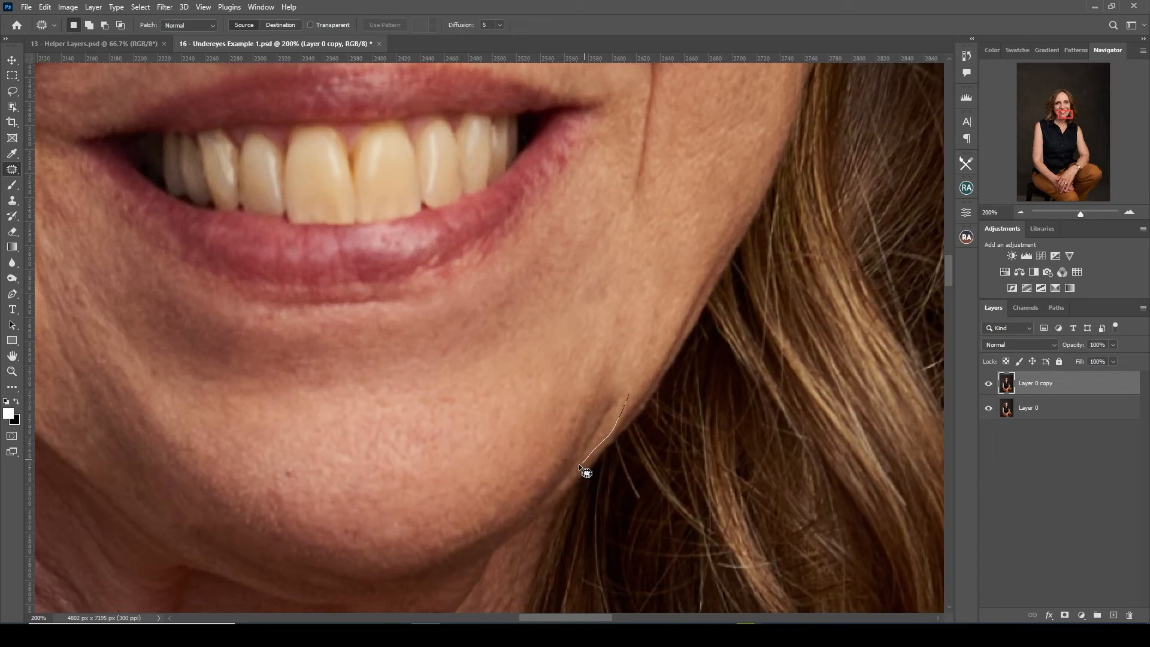
drag(616, 387, 617, 388)
drag(596, 427, 662, 277)
key(ctrl+d)
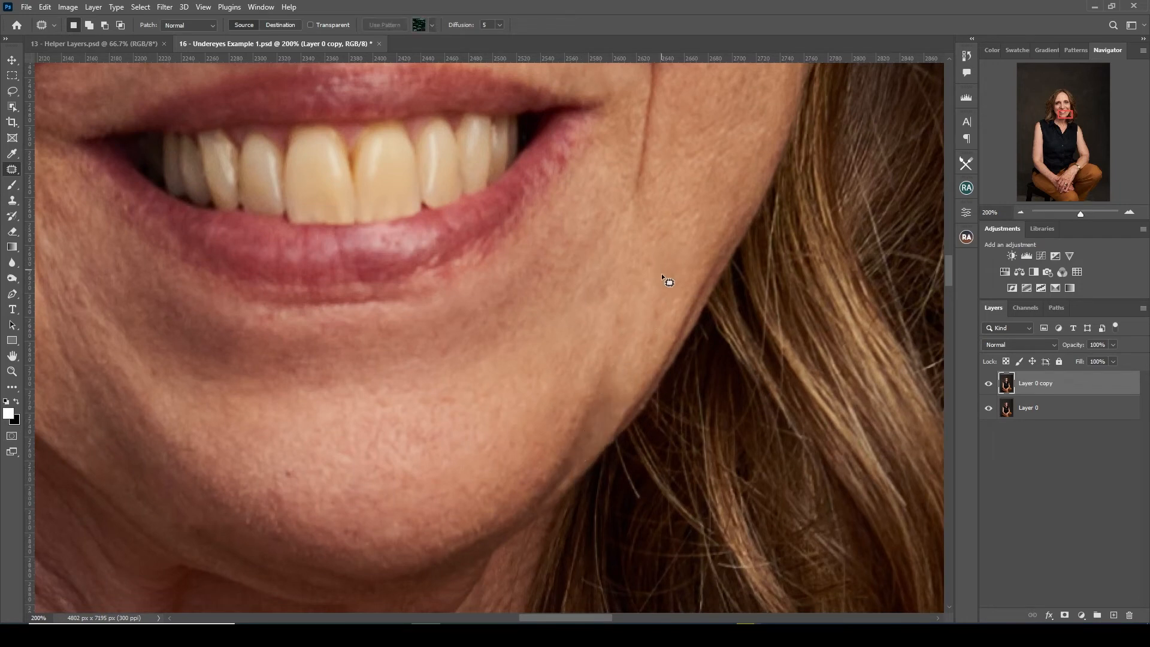
mouse_move(642, 343)
mouse_down()
mouse_move(656, 320)
mouse_move(634, 367)
mouse_up()
key(ctrl+d)
Patch the leftover marks on the chin and the image-left lower face
drag(406, 436, 493, 400)
drag(366, 438, 402, 438)
key(ctrl+d)
mouse_move(311, 376)
mouse_down()
mouse_move(355, 455)
mouse_move(322, 444)
mouse_up()
key(ctrl+d)
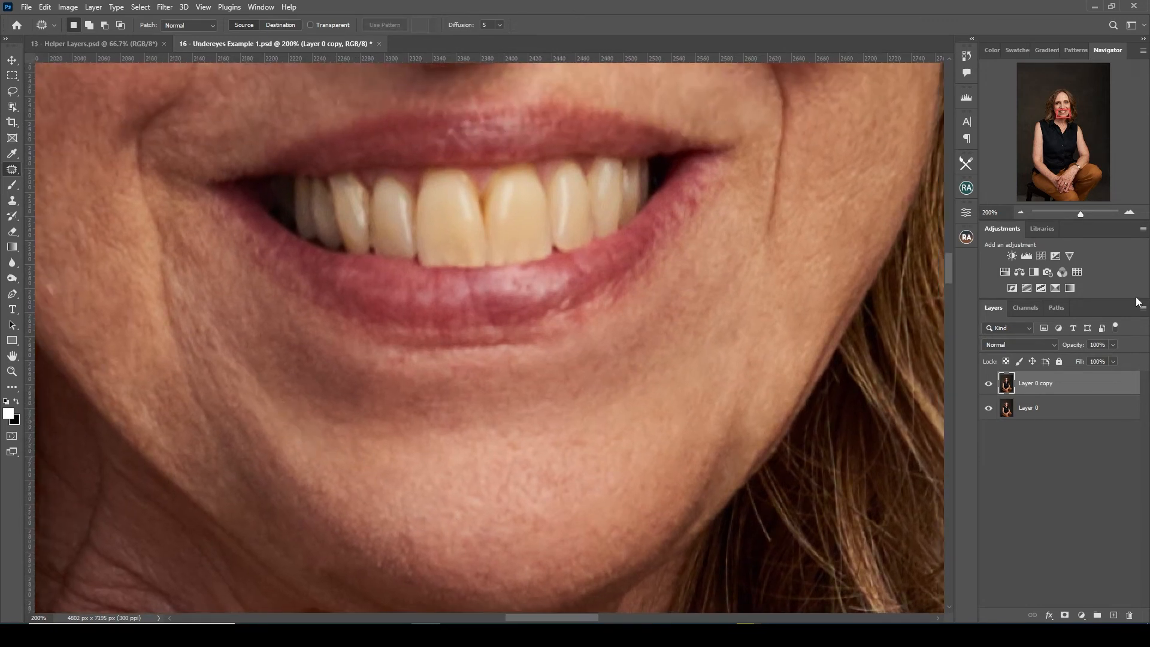
Compare the face with and without Layer 0 copy, and lower that layer's opacity to 82%
click(1021, 213)
click(1021, 212)
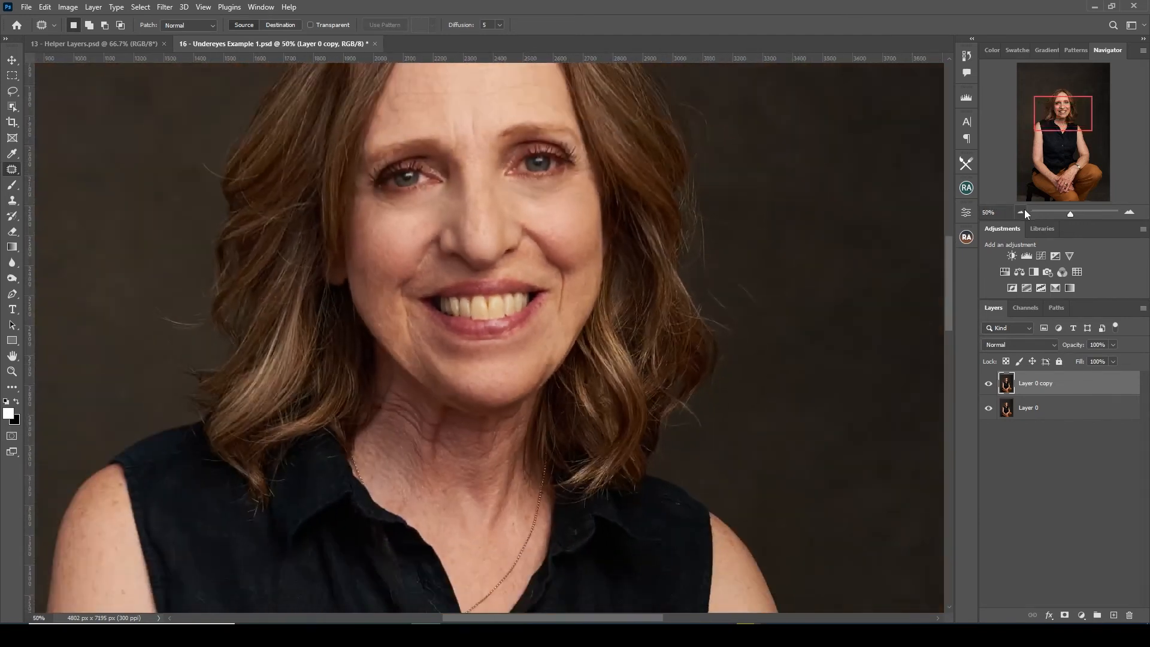
click(989, 384)
click(989, 384)
drag(1073, 347, 1060, 348)
Patch the vertical frown lines between the eyebrows on Layer 0 copy
drag(730, 208, 716, 395)
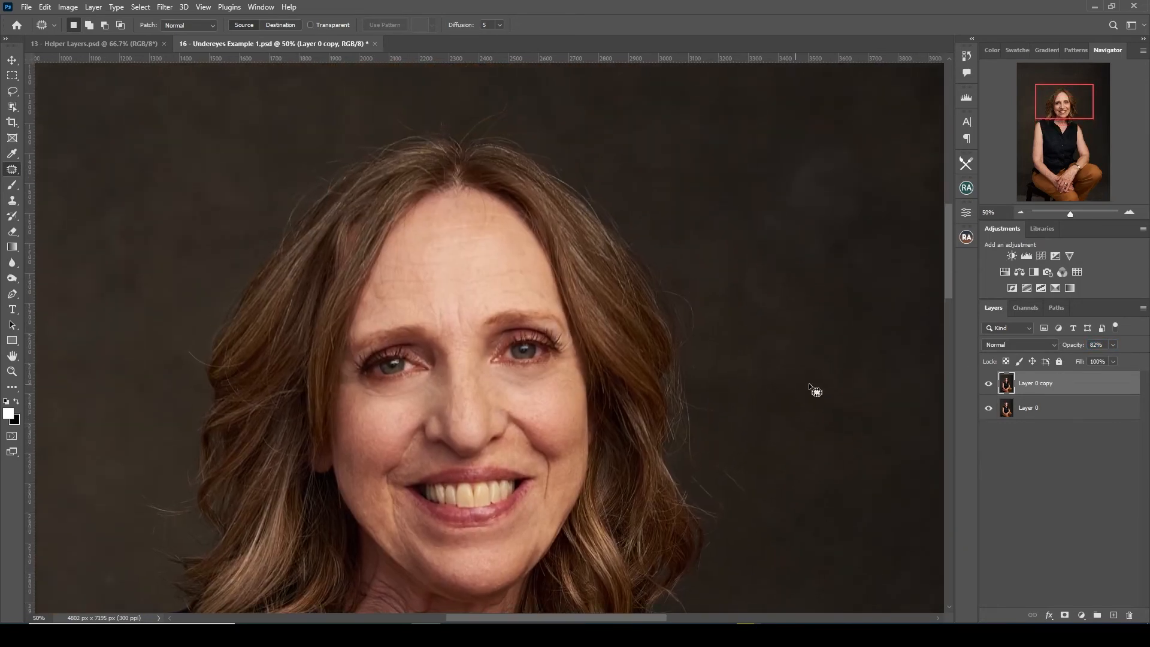
click(1130, 212)
click(1130, 212)
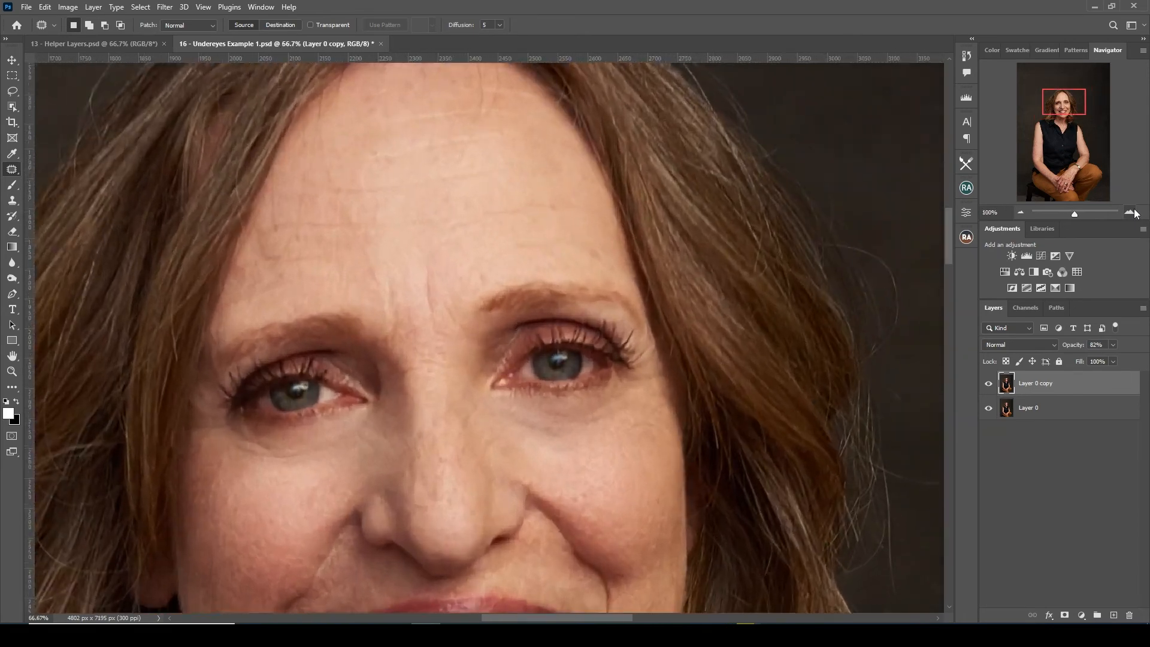
mouse_move(420, 276)
mouse_down()
mouse_move(439, 290)
mouse_move(454, 272)
mouse_up()
key(ctrl+d)
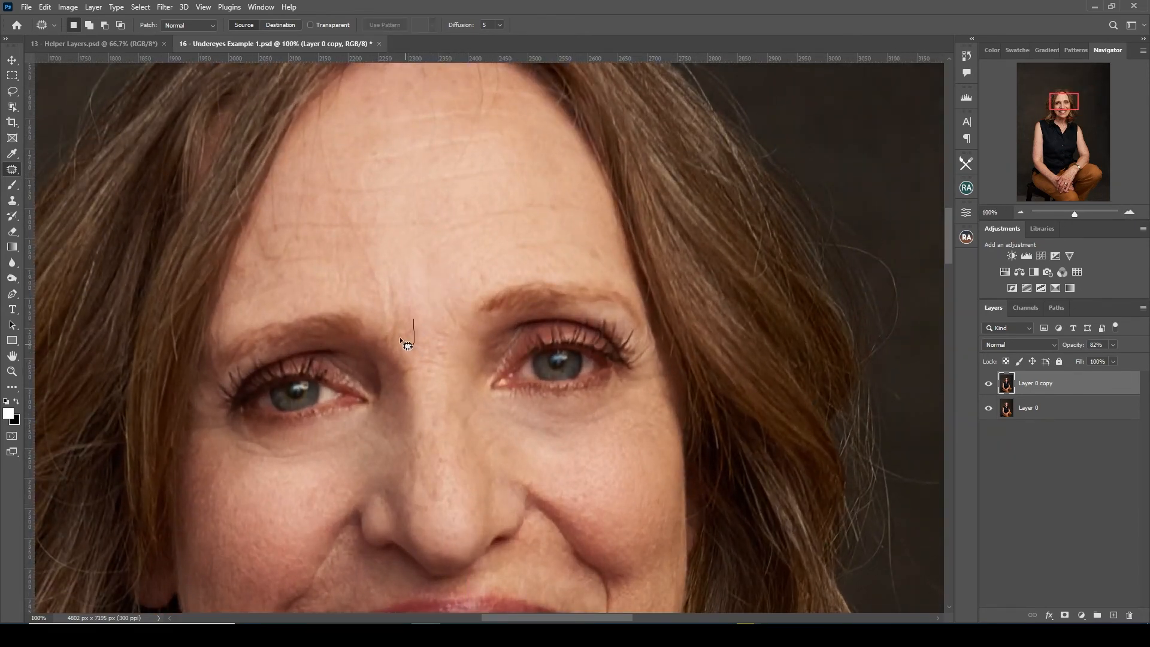
mouse_move(379, 277)
mouse_down()
mouse_move(411, 302)
mouse_move(417, 287)
mouse_move(454, 336)
mouse_move(429, 379)
mouse_move(437, 328)
mouse_move(457, 310)
mouse_move(444, 325)
mouse_move(430, 289)
mouse_up()
key(ctrl+d)
key(ctrl+d)
mouse_move(435, 360)
mouse_down()
mouse_move(423, 382)
mouse_move(393, 337)
mouse_move(434, 360)
mouse_up()
drag(423, 357, 437, 300)
key(ctrl+d)
Patch the creases that remain above the inner end of the image-left eyebrow
drag(437, 482, 422, 519)
drag(415, 470, 437, 481)
mouse_move(427, 490)
mouse_down()
mouse_move(432, 390)
mouse_move(429, 456)
mouse_up()
key(ctrl+d)
drag(422, 463, 425, 383)
key(ctrl+d)
Patch the finer lines in the centre of the lower forehead, just above the space between the eyebrows
mouse_move(452, 470)
mouse_down()
mouse_move(431, 450)
mouse_move(451, 466)
mouse_up()
drag(442, 457, 438, 395)
key(ctrl+d)
drag(470, 467, 463, 485)
mouse_move(459, 468)
mouse_down()
mouse_move(446, 415)
mouse_move(476, 424)
mouse_up()
key(ctrl+d)
drag(468, 422, 468, 397)
key(ctrl+d)
Patch the horizontal wrinkle across the centre and image-right side of the middle forehead
drag(445, 303, 427, 444)
mouse_move(516, 383)
mouse_down()
mouse_move(550, 382)
mouse_move(469, 393)
mouse_move(589, 390)
mouse_move(532, 399)
mouse_move(510, 366)
mouse_move(438, 378)
mouse_move(432, 351)
mouse_move(556, 360)
mouse_up()
drag(526, 359, 530, 387)
key(ctrl+d)
drag(449, 384, 529, 411)
drag(453, 429, 447, 420)
drag(435, 436, 511, 426)
key(ctrl+d)
Patch the fine marks on the image-left side of the forehead with clean forehead skin
drag(469, 380, 467, 383)
drag(455, 404, 477, 437)
key(ctrl+d)
mouse_move(323, 471)
mouse_down()
mouse_move(325, 421)
mouse_move(423, 420)
mouse_up()
key(ctrl+d)
Patch the uneven lines and blotches across the middle of the forehead
drag(495, 437, 450, 507)
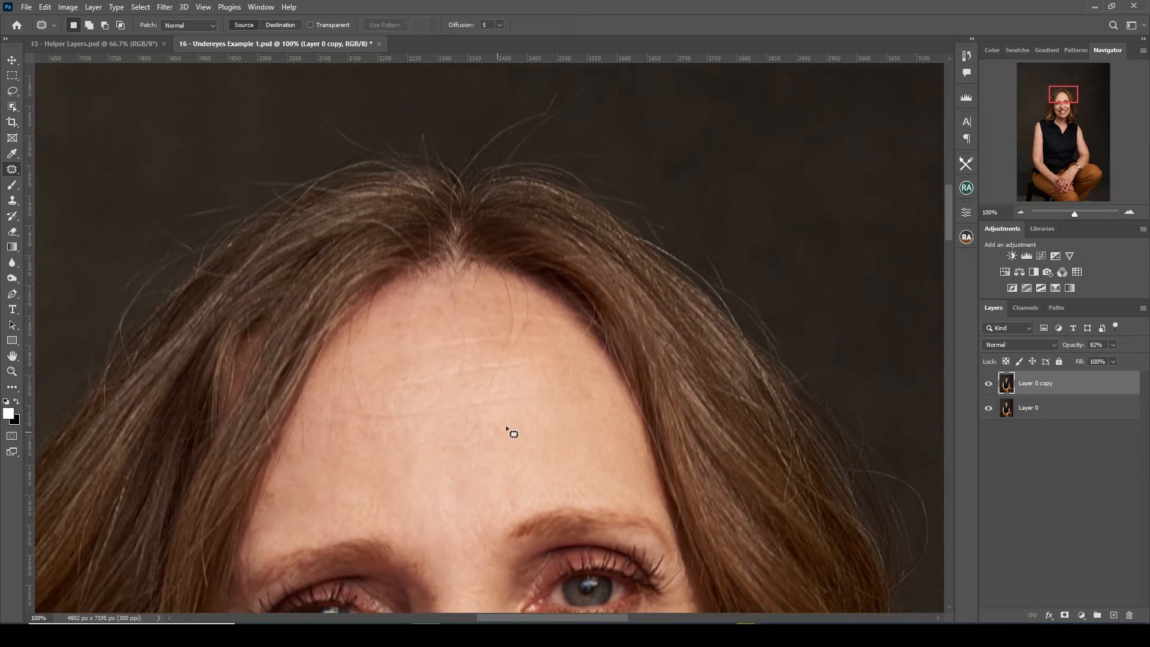
drag(512, 388, 518, 443)
key(ctrl+d)
mouse_move(430, 459)
mouse_down()
mouse_move(509, 433)
mouse_move(523, 447)
mouse_up()
key(ctrl+d)
mouse_move(466, 511)
mouse_down()
mouse_move(535, 490)
mouse_move(509, 459)
mouse_up()
key(ctrl+d)
mouse_move(430, 444)
mouse_down()
mouse_move(465, 467)
mouse_move(376, 431)
mouse_move(470, 415)
mouse_move(461, 467)
mouse_up()
key(ctrl+d)
Patch the fine lines and stray hairs on the image-right side of the forehead, up to the hairline
click(542, 236)
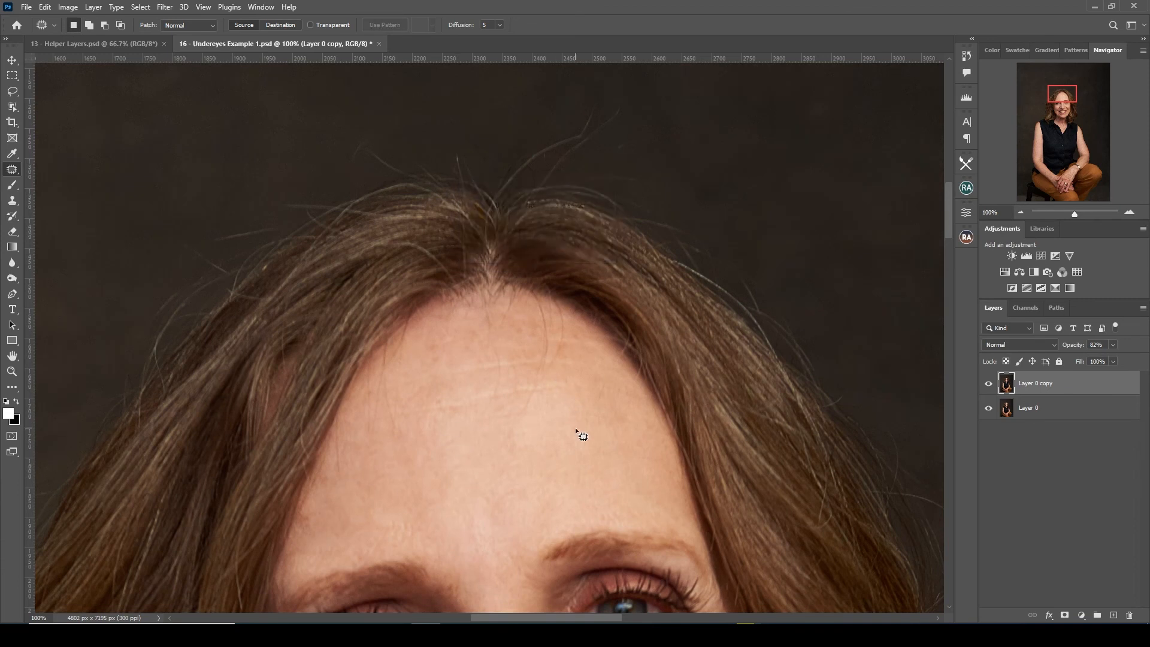
mouse_move(411, 413)
mouse_down()
mouse_move(471, 390)
mouse_move(444, 442)
mouse_up()
mouse_move(539, 423)
mouse_down()
mouse_move(461, 403)
mouse_move(586, 390)
mouse_move(542, 441)
mouse_up()
key(ctrl+d)
mouse_move(571, 327)
mouse_down()
mouse_move(557, 406)
mouse_move(601, 382)
mouse_up()
key(ctrl+d)
key(ctrl+d)
mouse_move(622, 439)
mouse_down()
mouse_move(633, 423)
mouse_move(626, 435)
mouse_up()
drag(623, 423, 607, 439)
key(ctrl+d)
Patch the horizontal wrinkles across the upper forehead below the hairline
click(542, 236)
mouse_move(536, 375)
mouse_down()
mouse_move(504, 386)
mouse_move(453, 358)
mouse_move(520, 366)
mouse_move(517, 437)
mouse_up()
key(ctrl+d)
drag(481, 358, 443, 376)
drag(538, 325, 540, 327)
mouse_move(504, 350)
mouse_down()
mouse_move(496, 390)
mouse_move(525, 426)
mouse_up()
key(ctrl+d)
mouse_move(510, 471)
mouse_down()
mouse_move(527, 398)
mouse_move(545, 404)
mouse_up()
Patch the last uneven areas on the image-left and central forehead
scroll(518, 483, down, 3)
drag(398, 324, 451, 301)
drag(437, 362, 497, 340)
key(ctrl+d)
drag(497, 407, 554, 389)
key(ctrl+d)
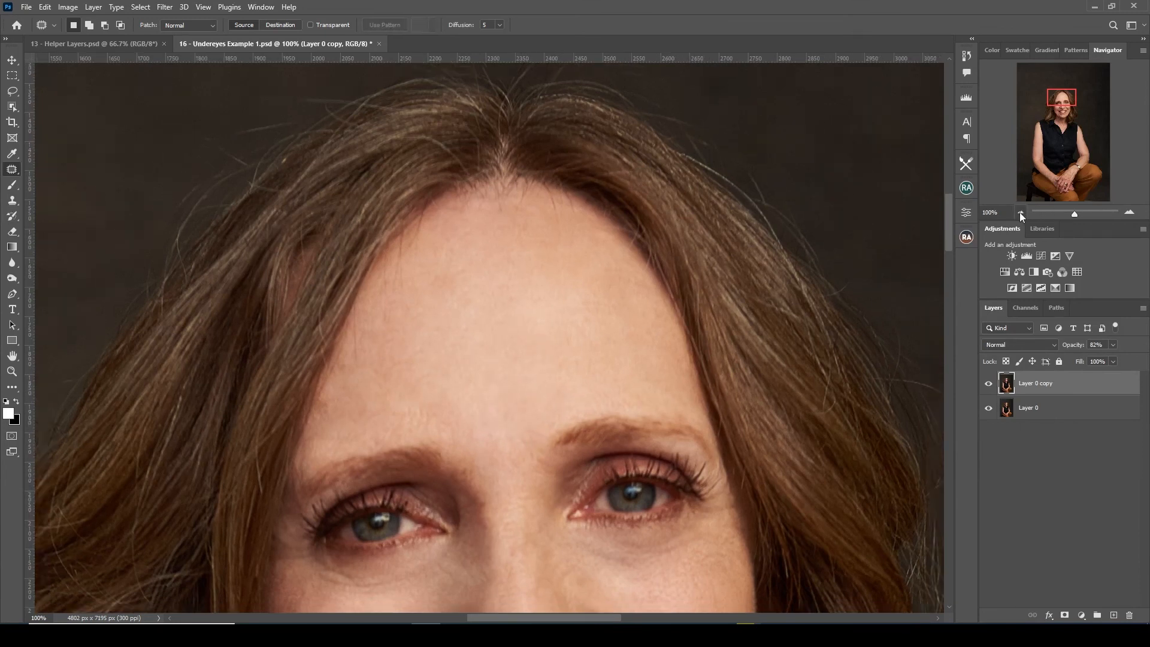
Compare the whole portrait with and without the retouched Layer 1
click(1021, 212)
click(1020, 212)
click(1021, 212)
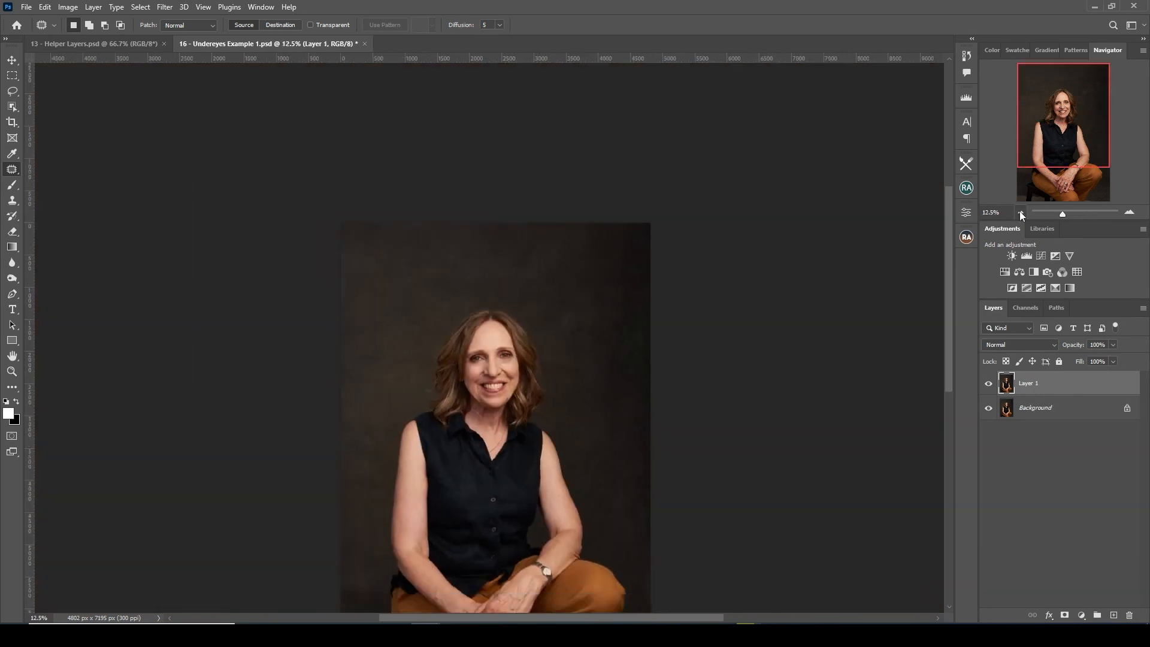
click(1020, 213)
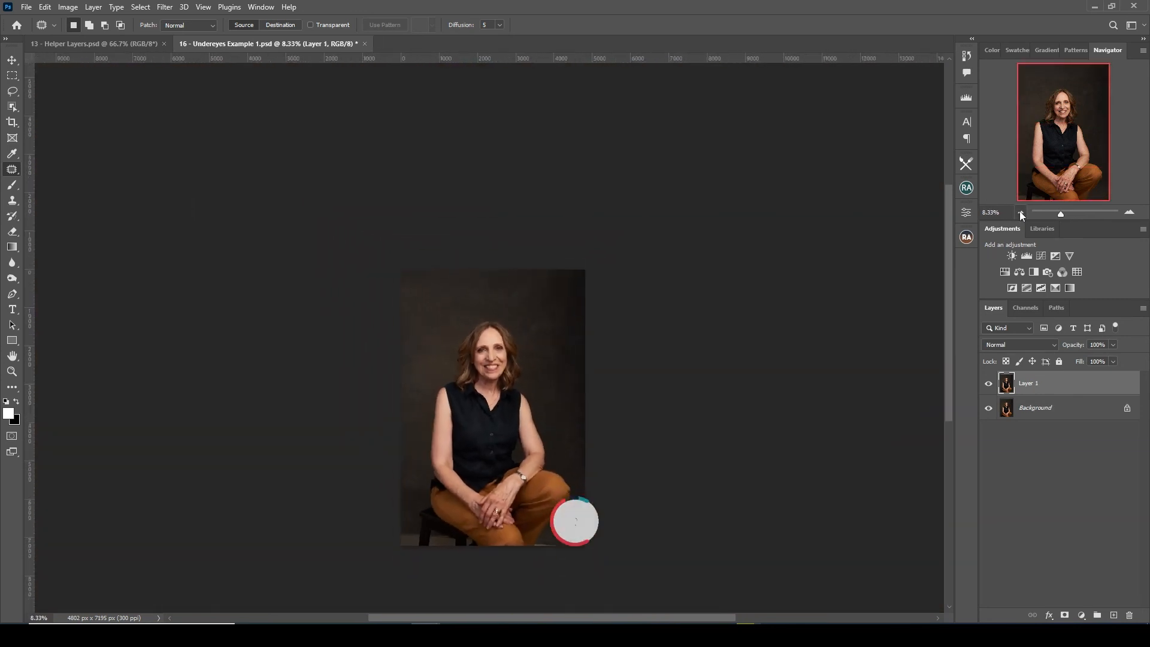
click(989, 384)
click(989, 384)
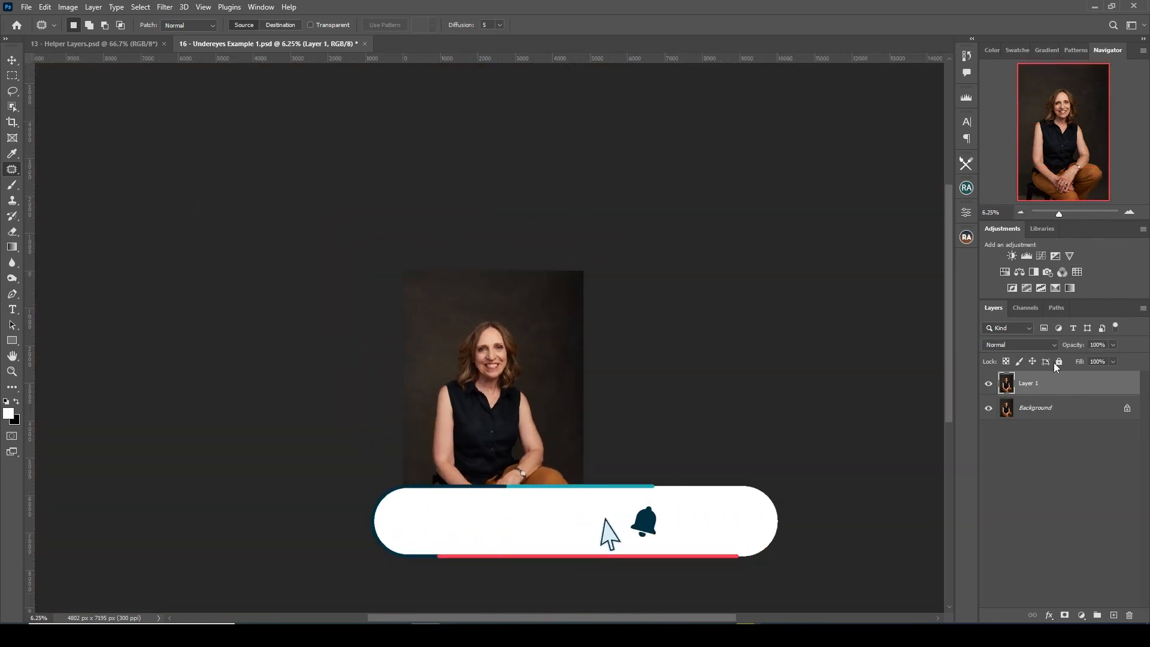
Compare the face and shoulders more closely before and after by switching Layer 1's visibility
click(1130, 212)
click(1130, 212)
click(1130, 212)
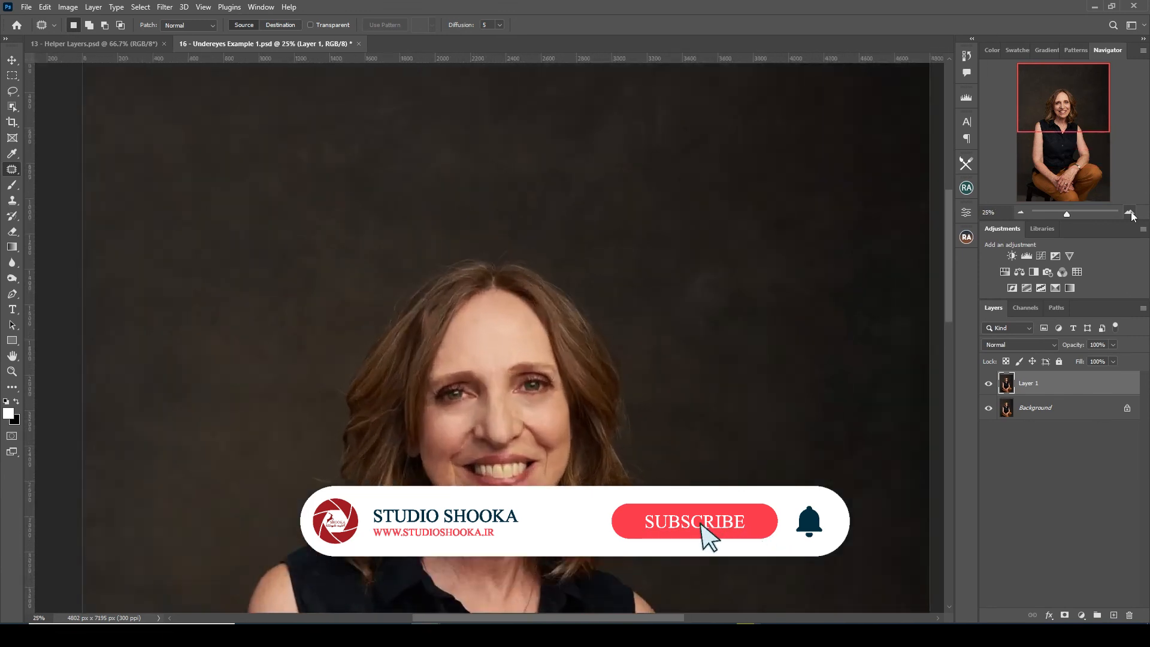
click(1130, 212)
click(988, 383)
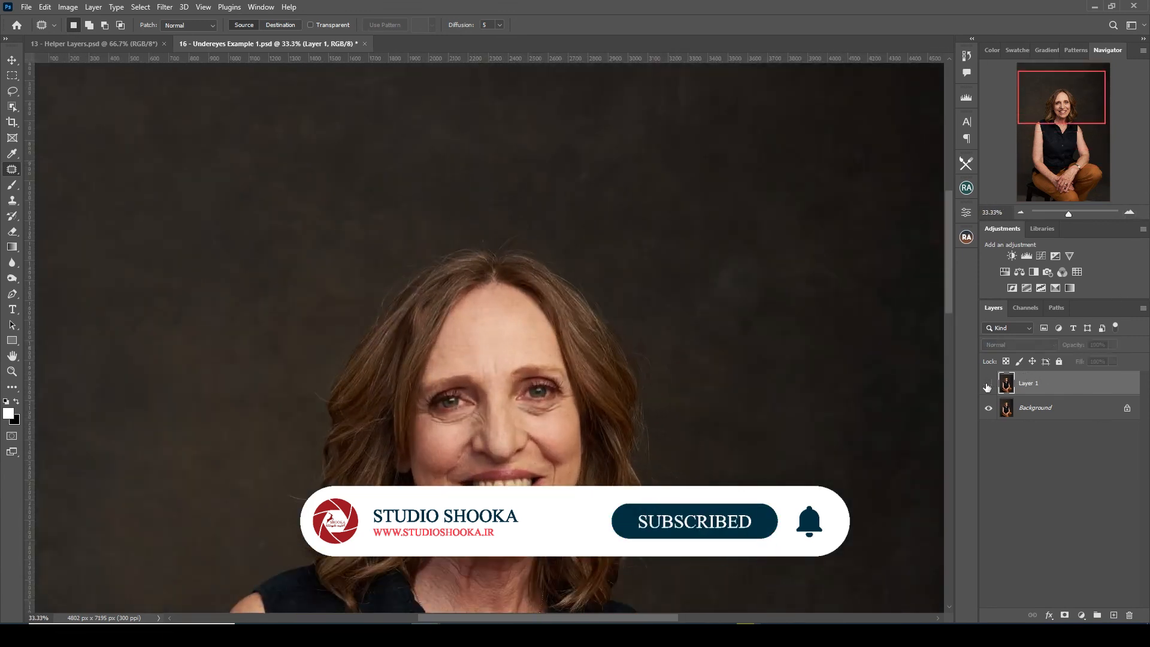
drag(1079, 100, 1076, 115)
click(1130, 212)
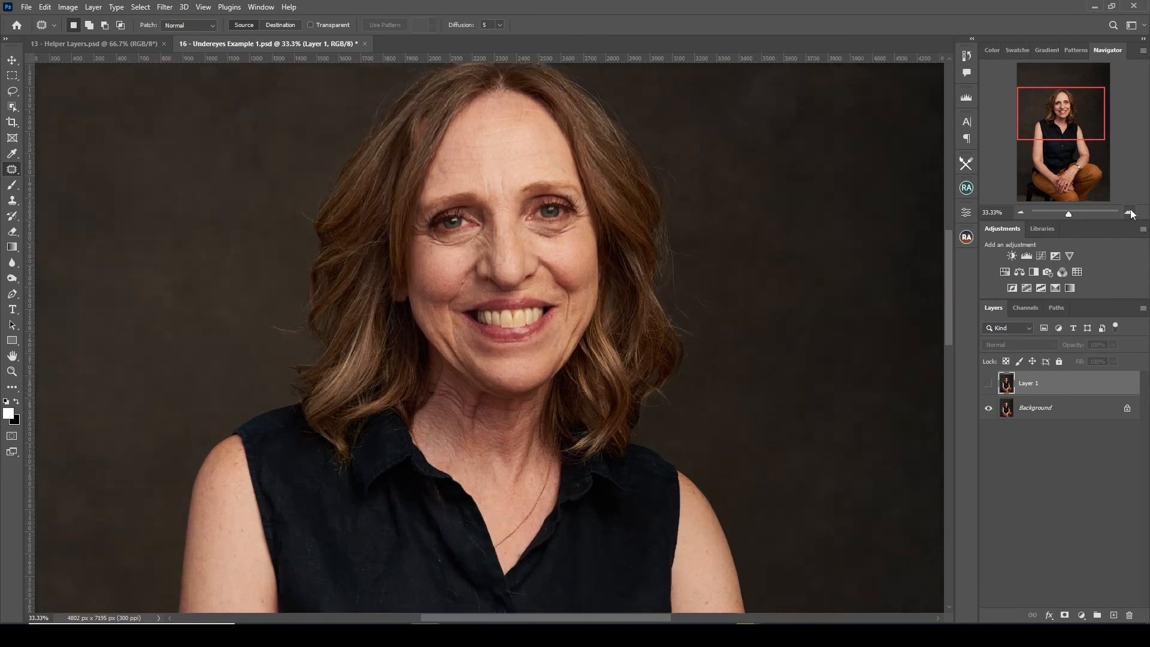
click(989, 383)
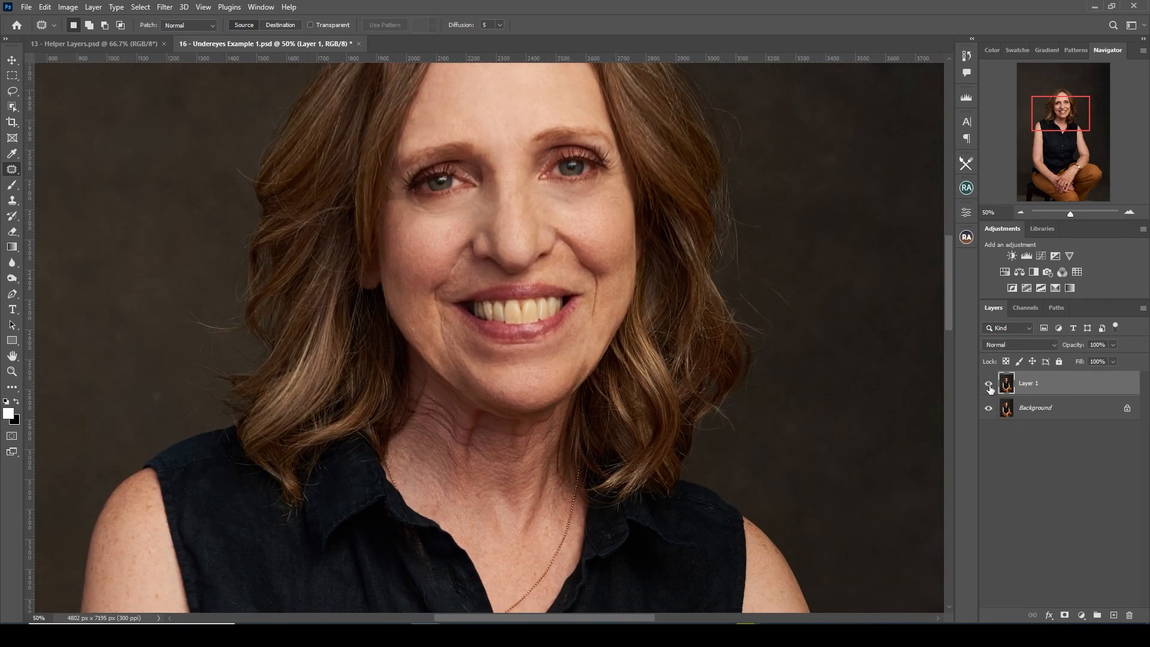
click(989, 384)
click(989, 384)
click(989, 384)
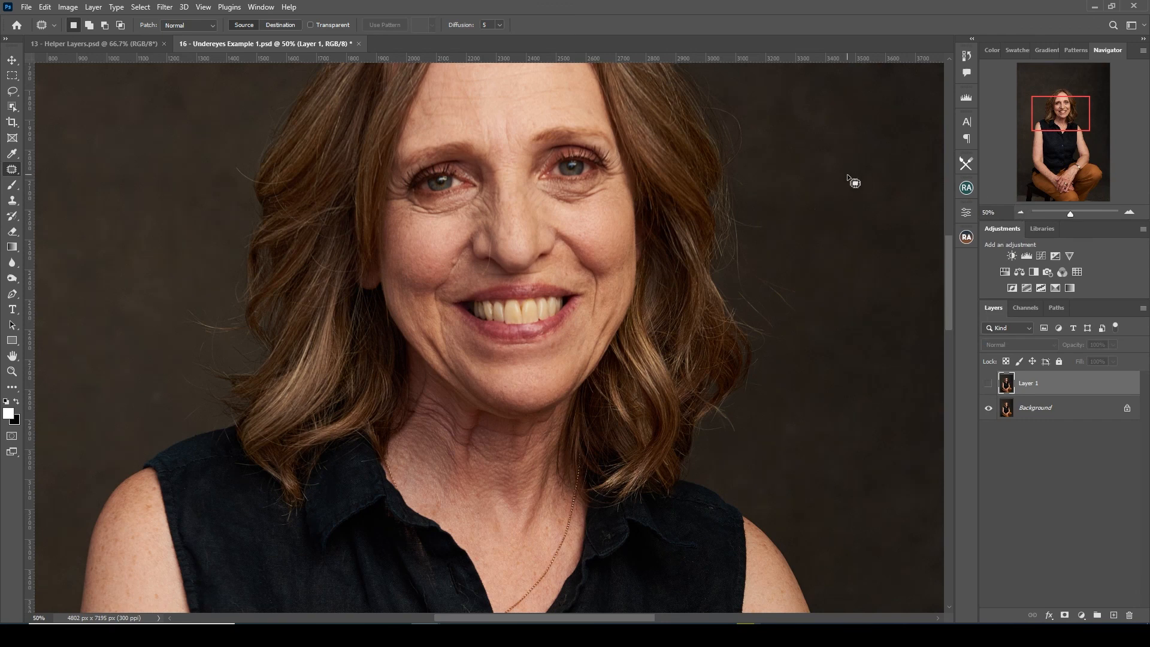
Examine the forehead, under-eyes and smile folds with Layer 1 repeatedly hidden and shown
drag(1056, 117, 1057, 108)
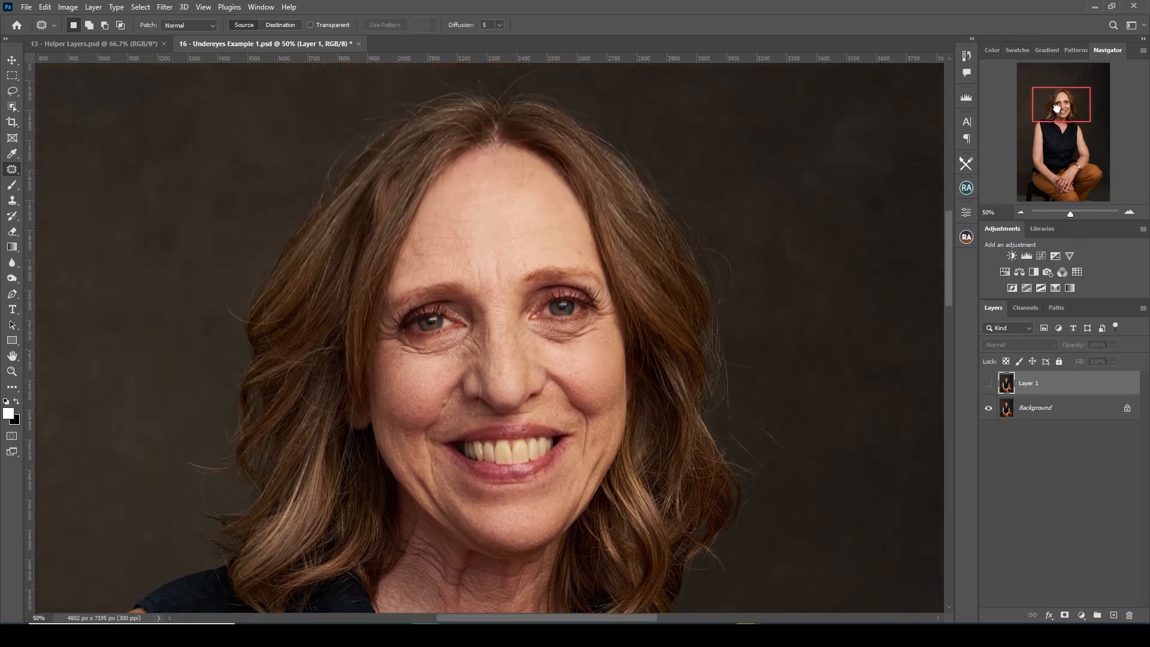
click(986, 391)
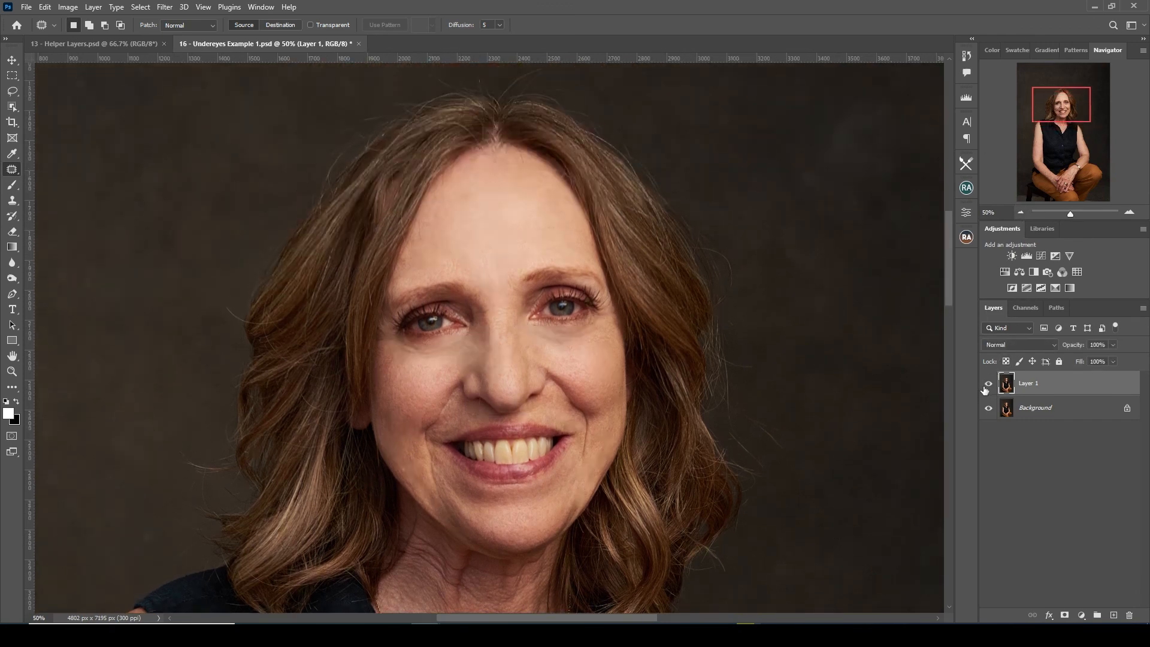
click(986, 390)
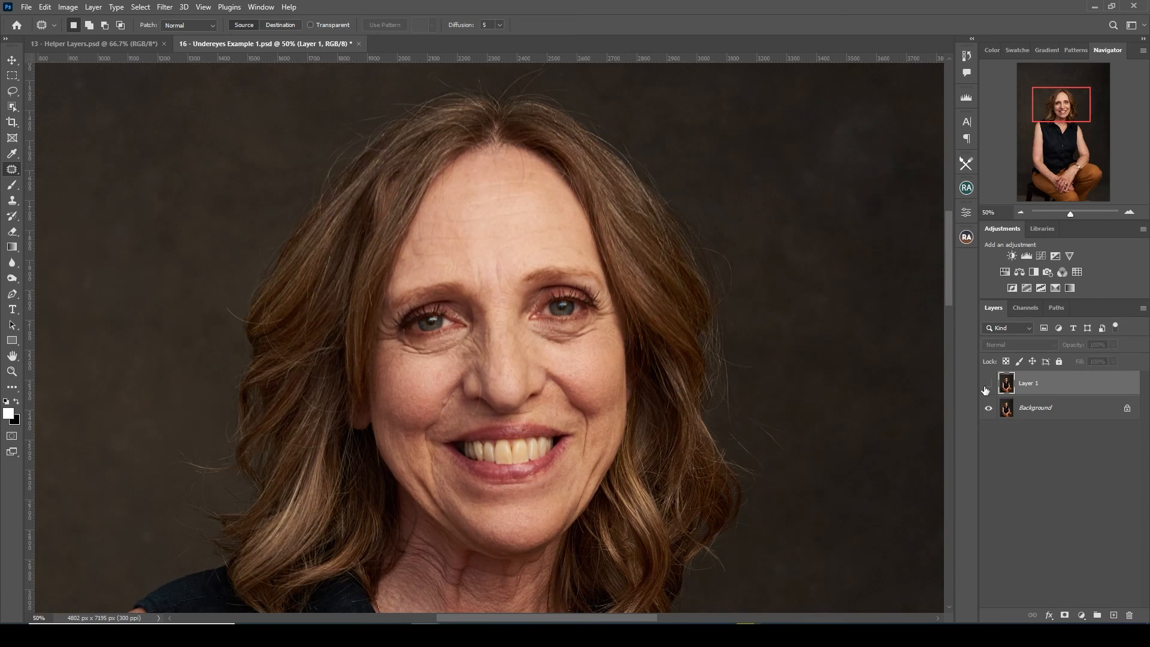
click(986, 391)
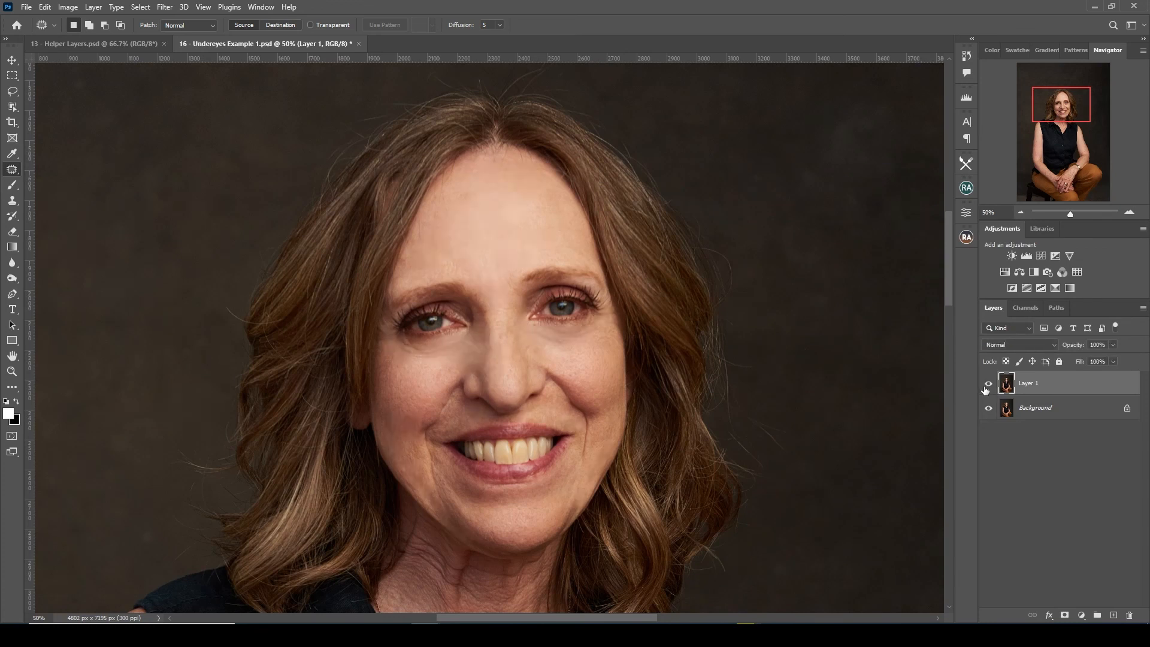
click(986, 391)
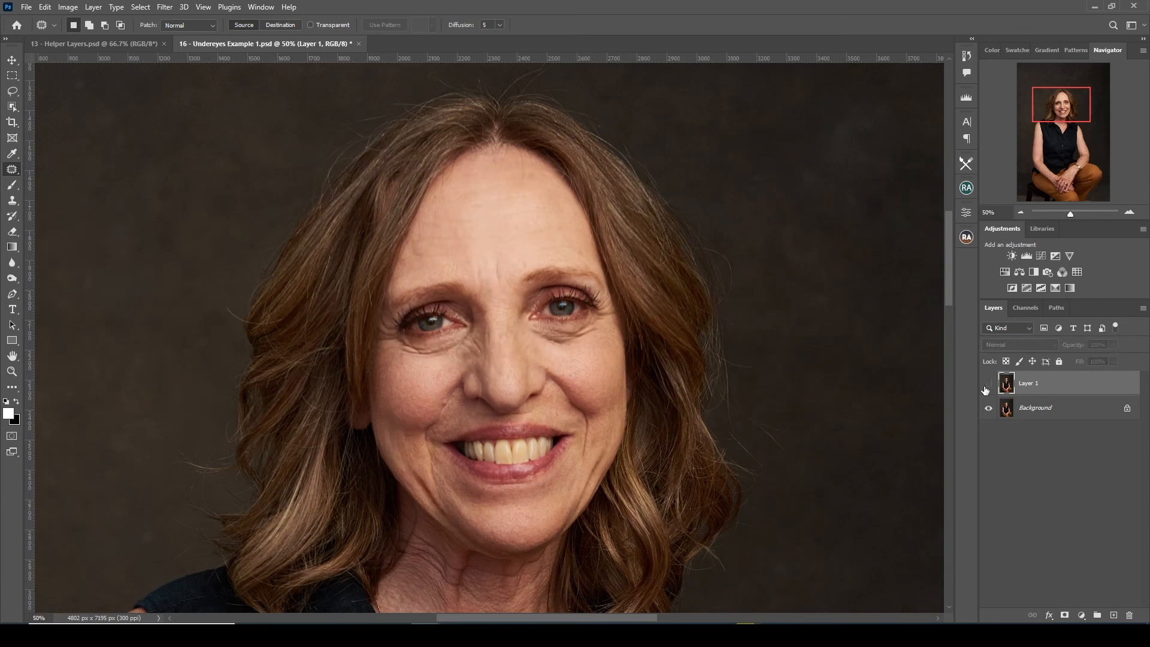
click(985, 391)
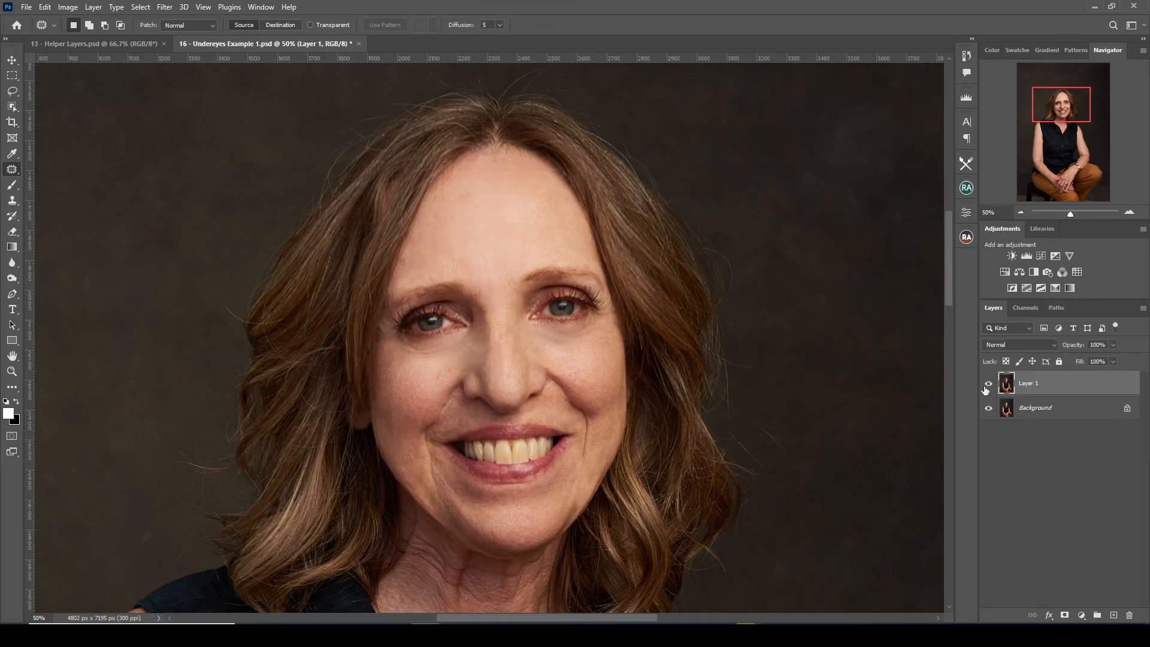
Hide Layer 1 and open Export As for the unretouched portrait
click(26, 7)
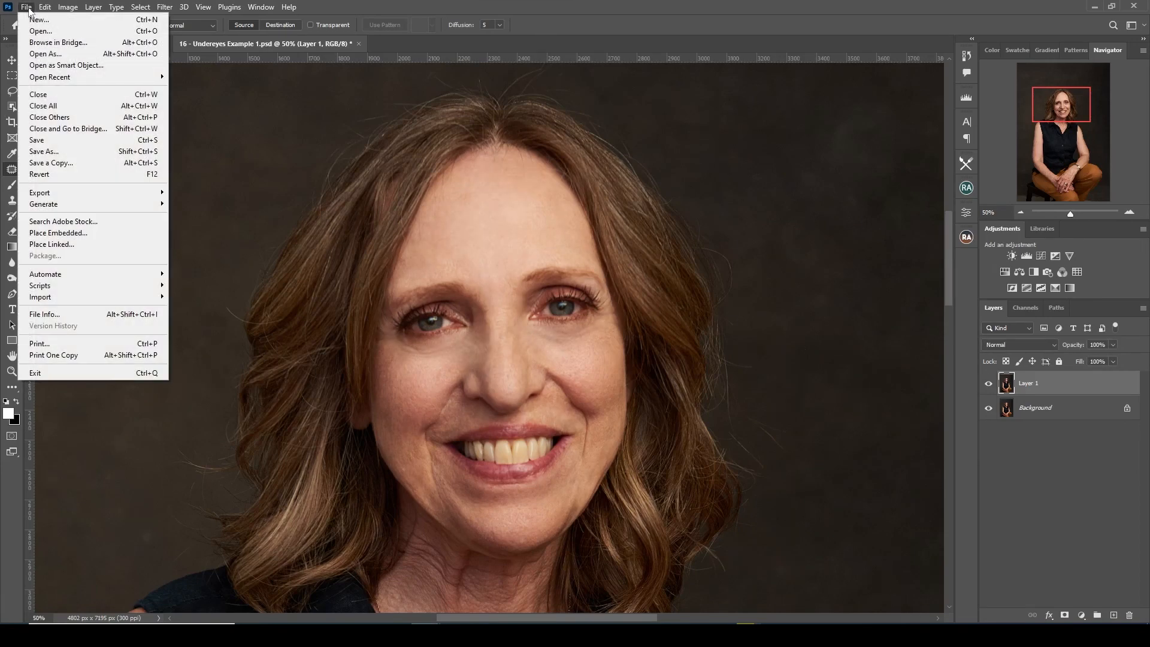
click(989, 384)
click(26, 7)
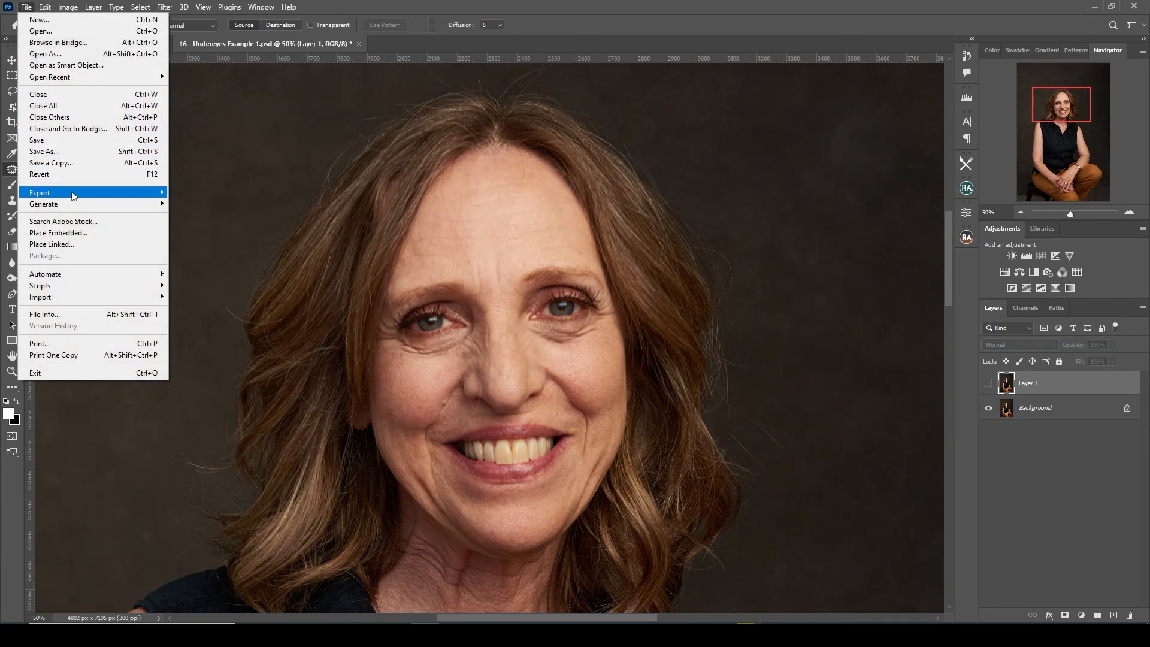
mouse_move(71, 192)
click(203, 205)
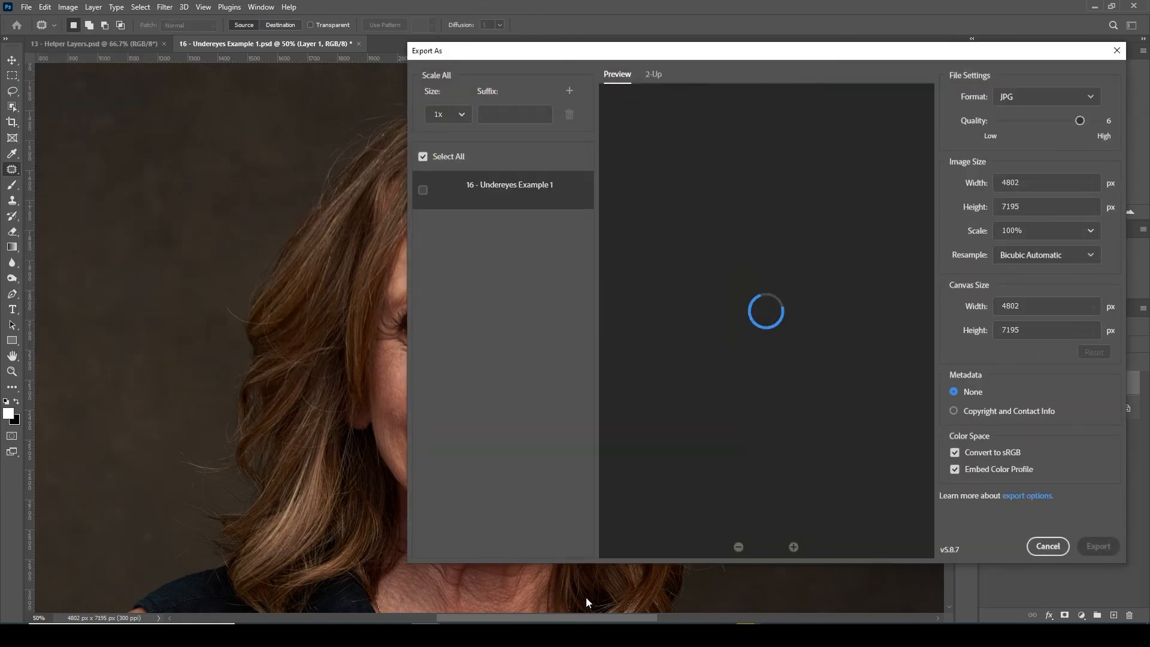